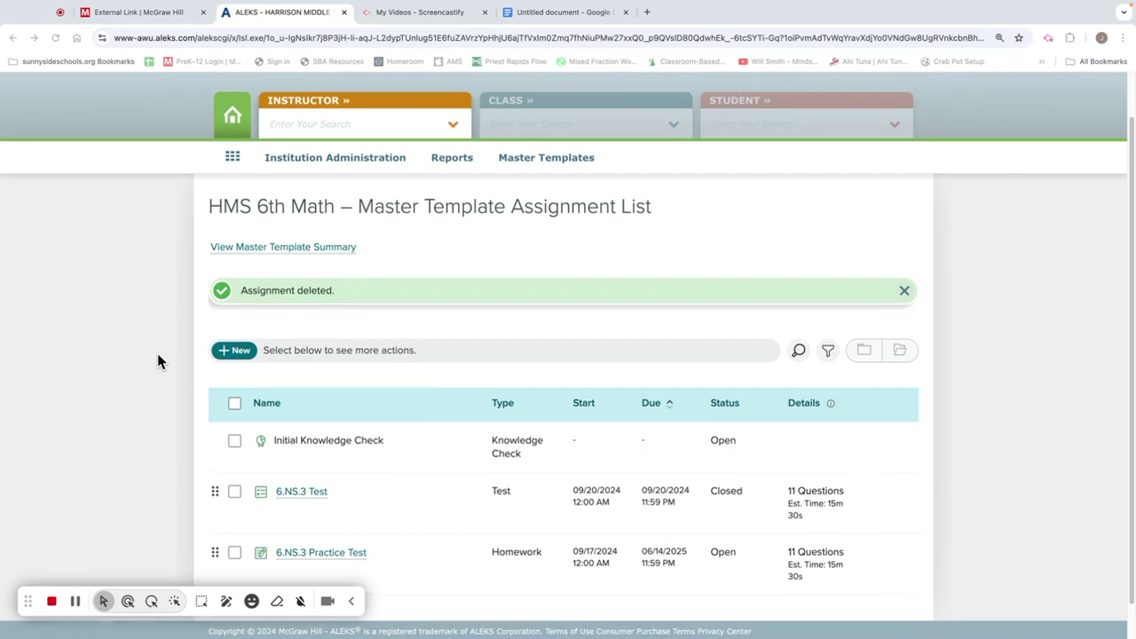
- Open the assignment list of the HMS 6th Math master template for editing
{"action": "scroll", "coordinate": [158, 354], "scroll_direction": "up", "scroll_amount": 1}
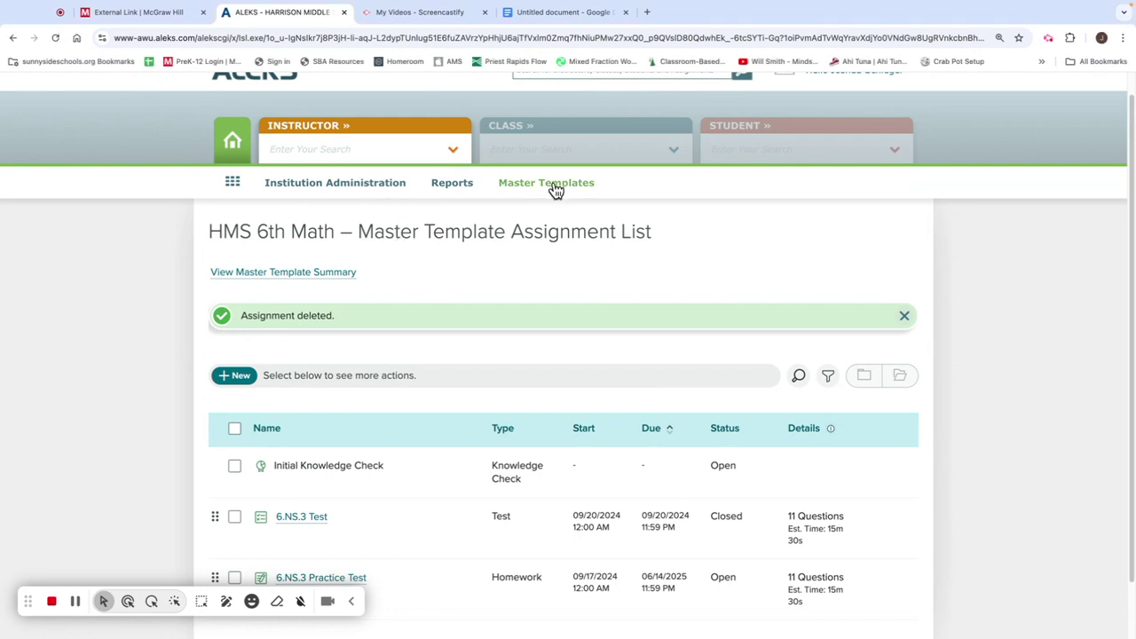
{"action": "mouse_move", "coordinate": [556, 191]}
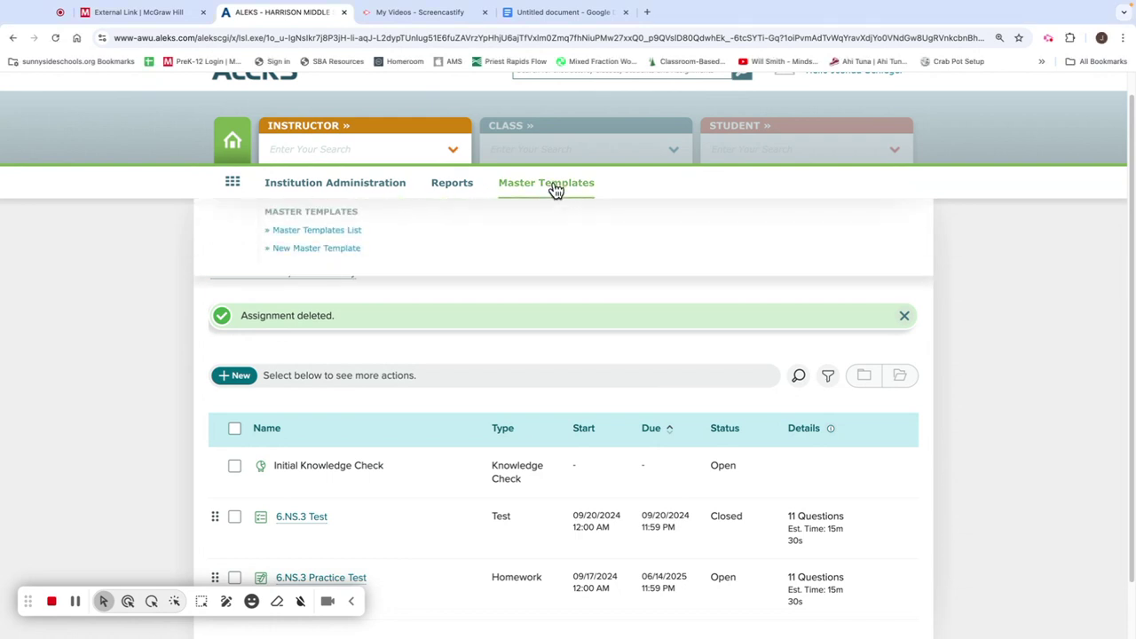
{"action": "left_click", "coordinate": [340, 235]}
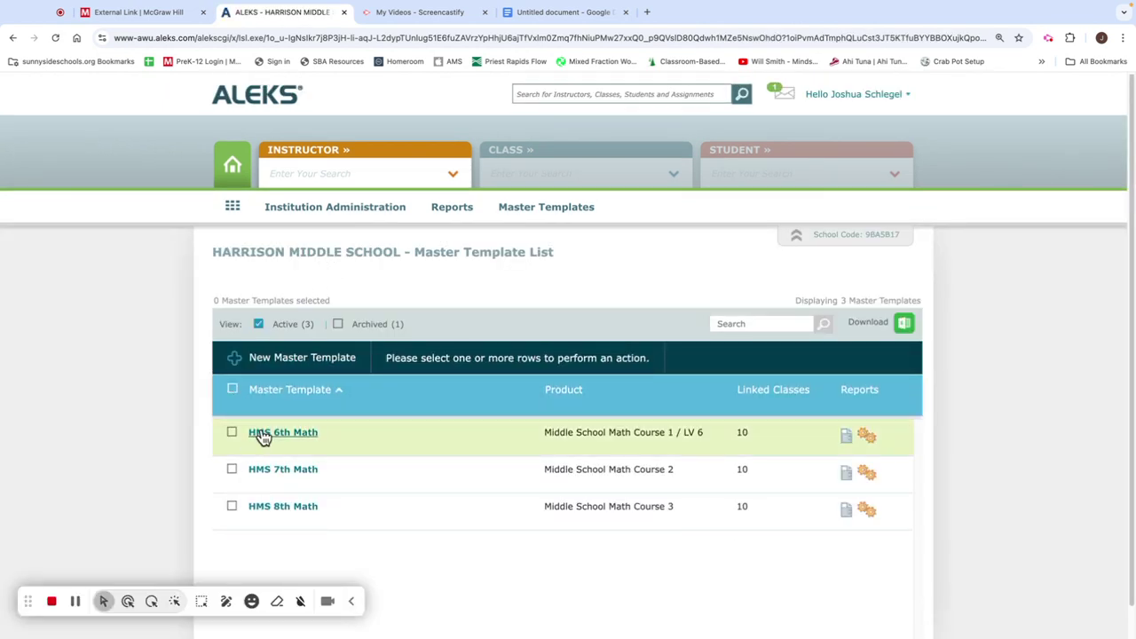
{"action": "left_click", "coordinate": [263, 432]}
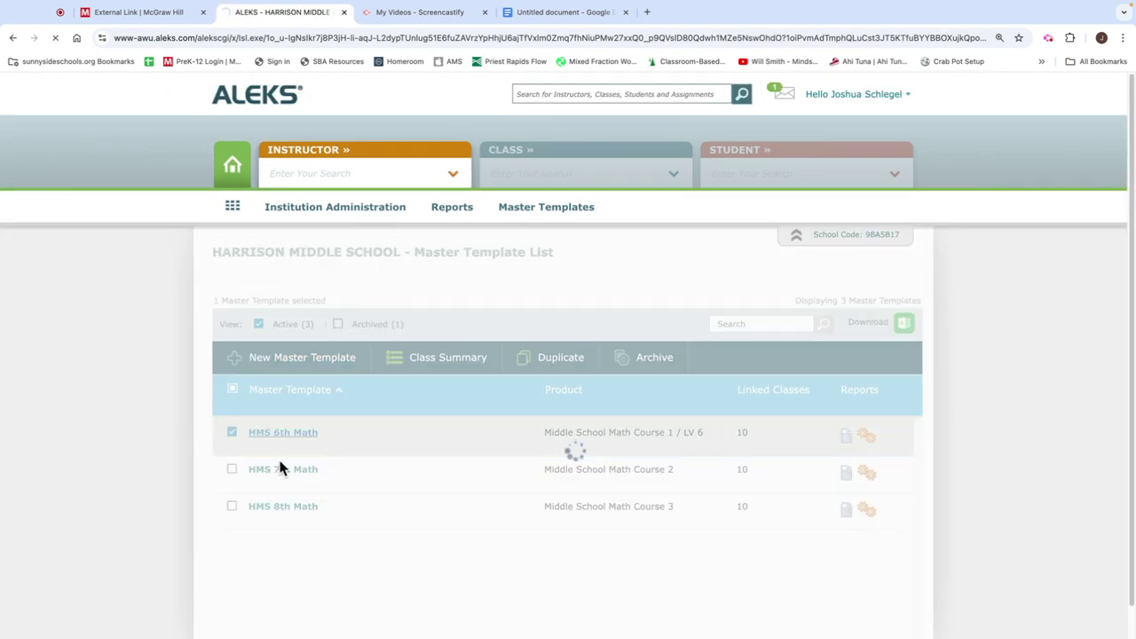
{"action": "scroll", "coordinate": [403, 448], "scroll_direction": "down", "scroll_amount": 5}
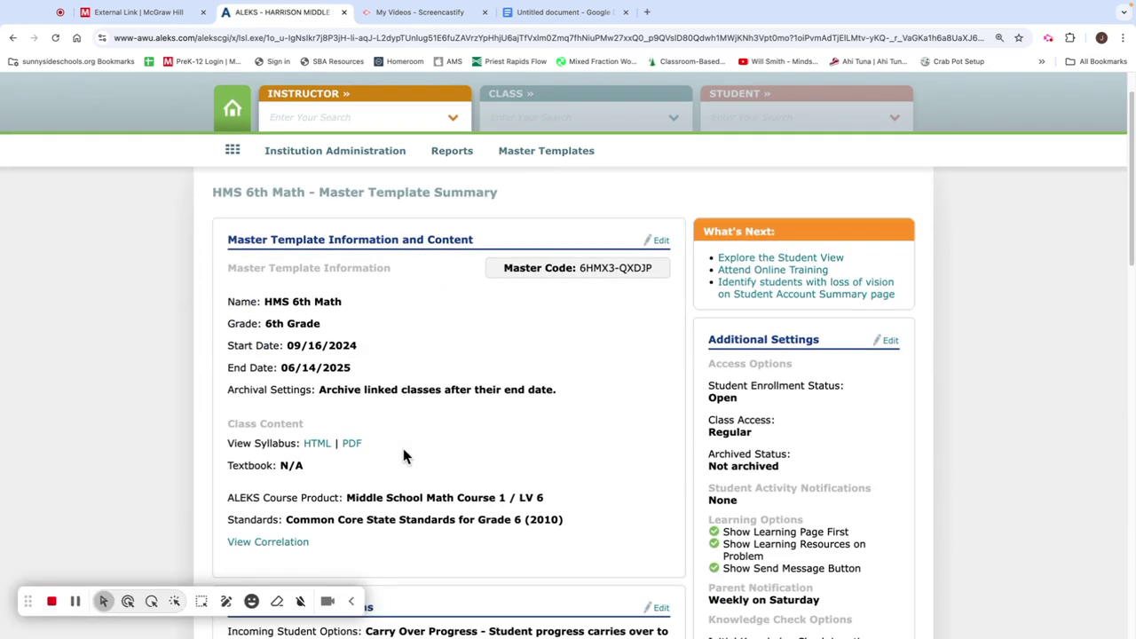
{"action": "scroll", "coordinate": [428, 451], "scroll_direction": "down", "scroll_amount": 7}
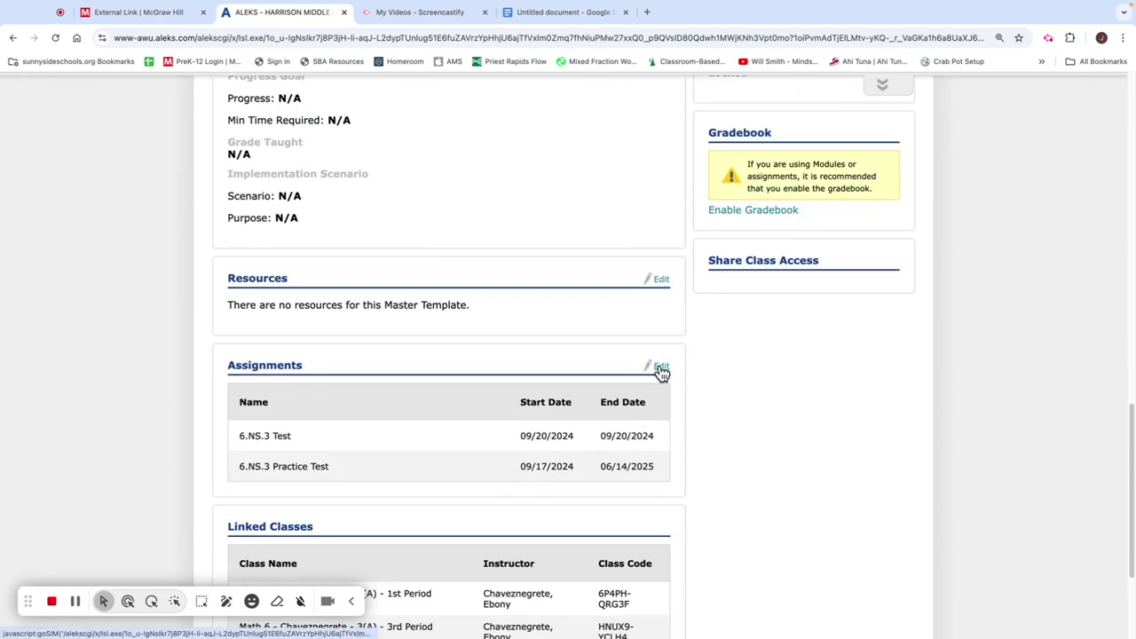
{"action": "left_click", "coordinate": [661, 369]}
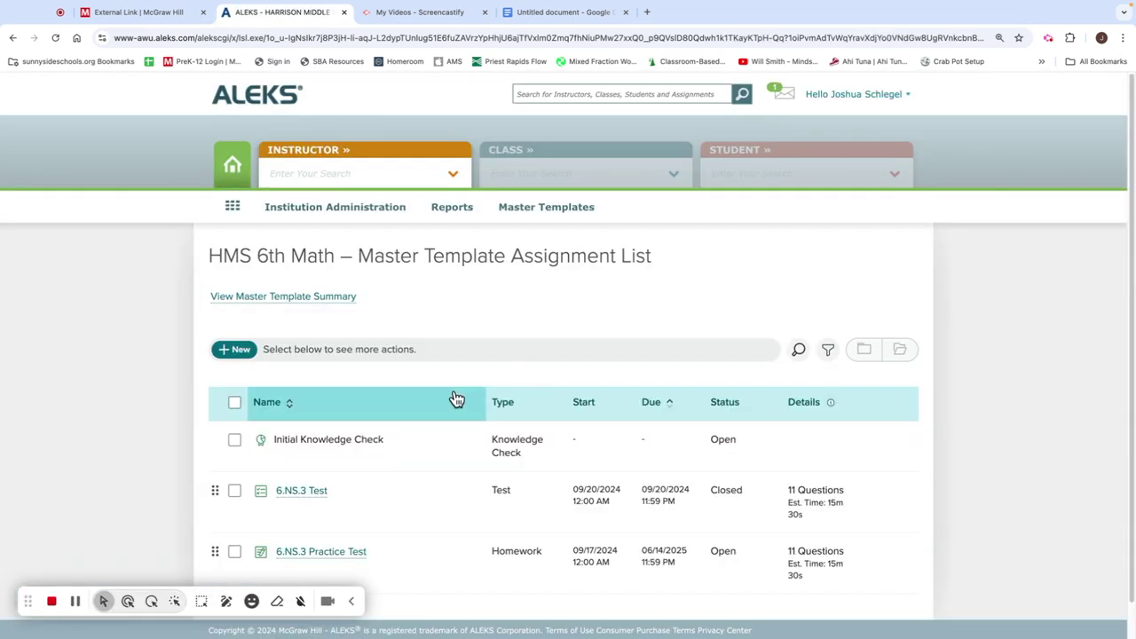
- Create a new test assignment in the master template and name it Fractions Test
{"action": "left_click", "coordinate": [243, 355]}
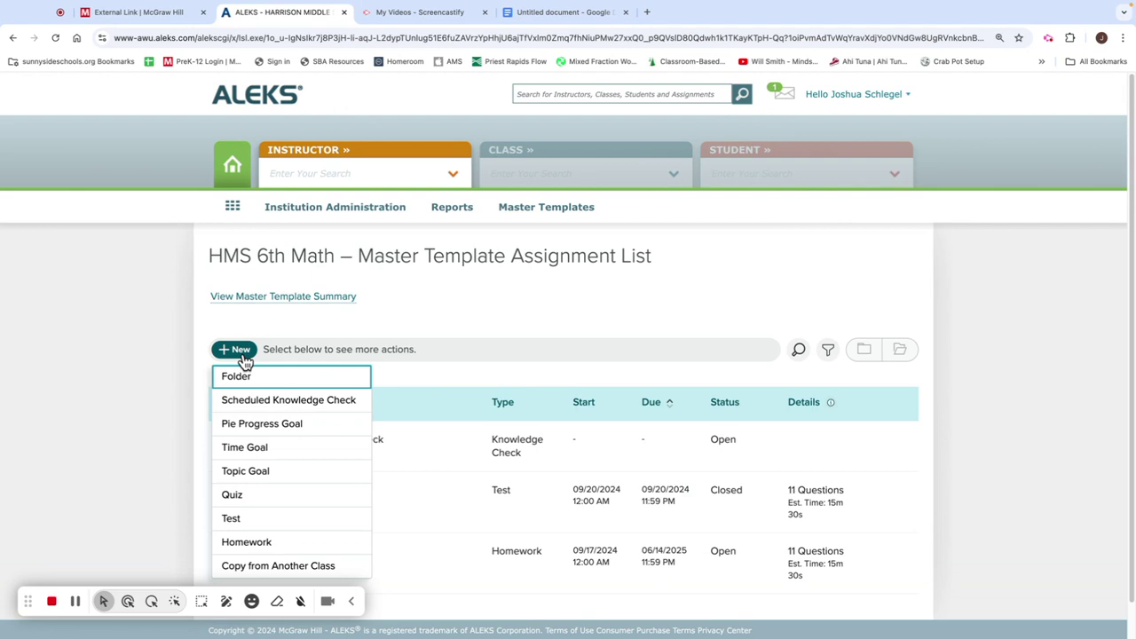
{"action": "left_click", "coordinate": [300, 521]}
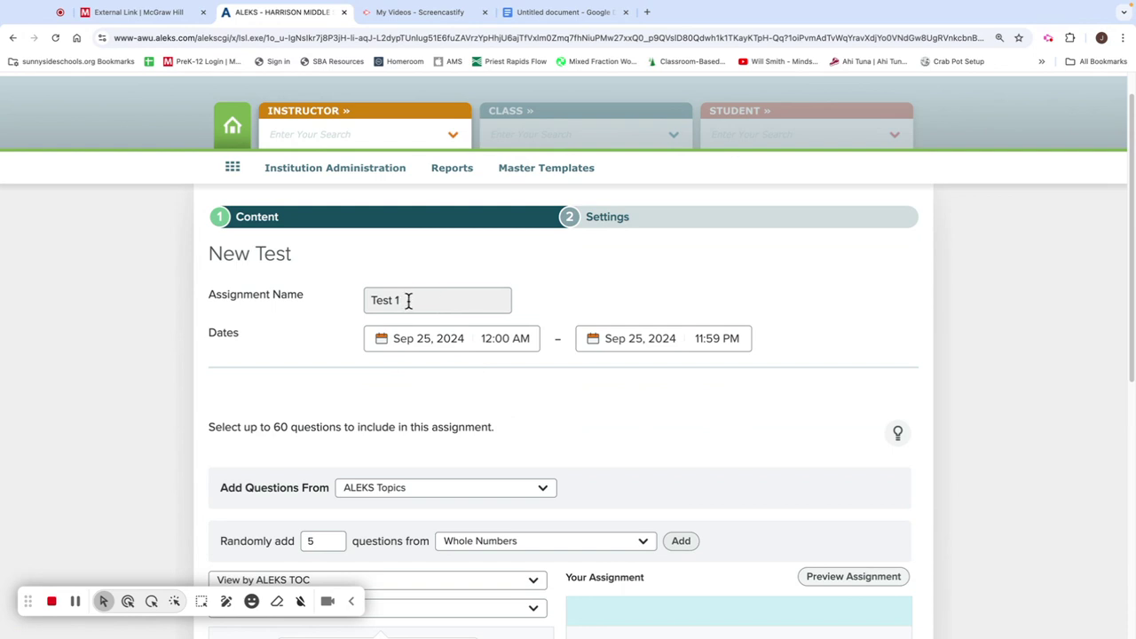
{"action": "left_click_drag", "start_coordinate": [409, 299], "coordinate": [371, 300]}
{"action": "type", "text": "Fra"}
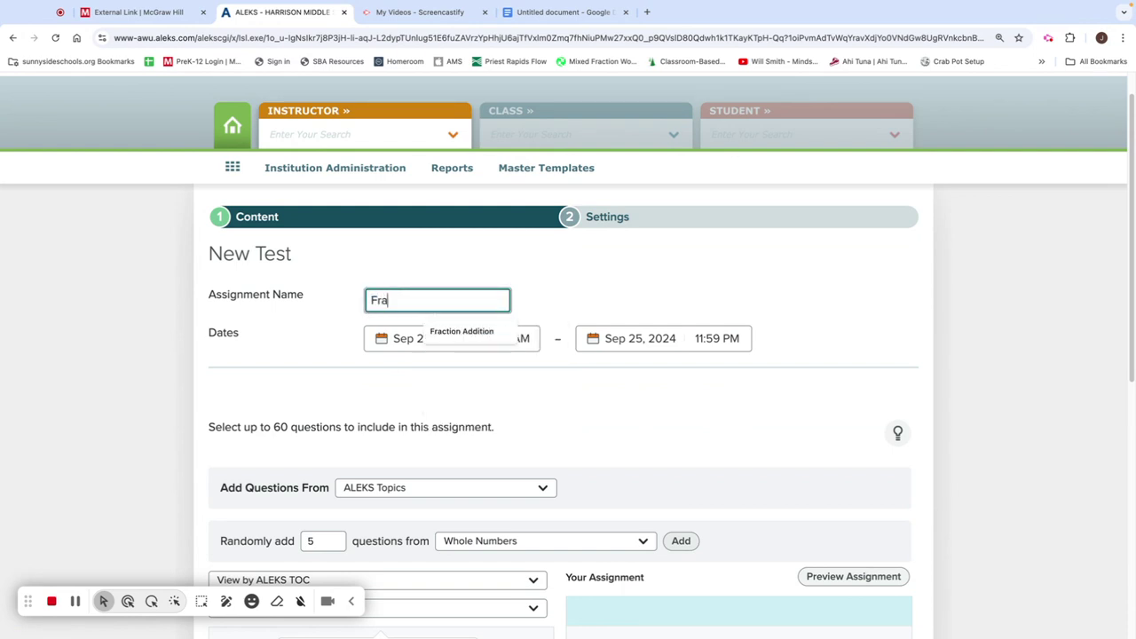
{"action": "type", "text": "ctions Test"}
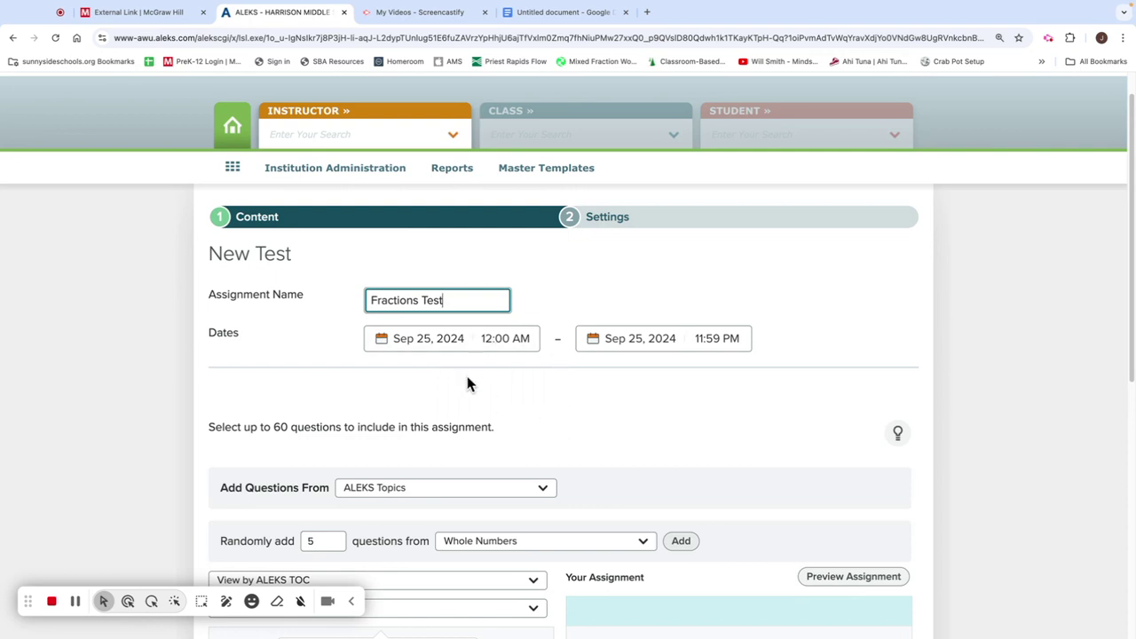
{"action": "left_click", "coordinate": [482, 404]}
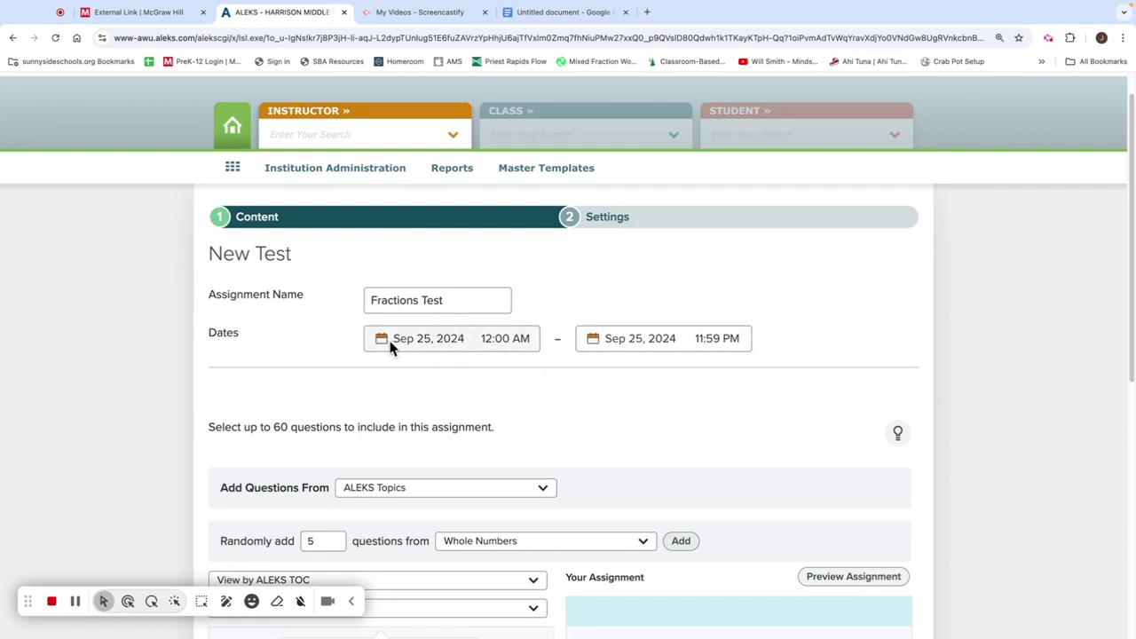
- Set the end date of the Fractions Test to Oct 2, 2024
{"action": "left_click", "coordinate": [435, 340]}
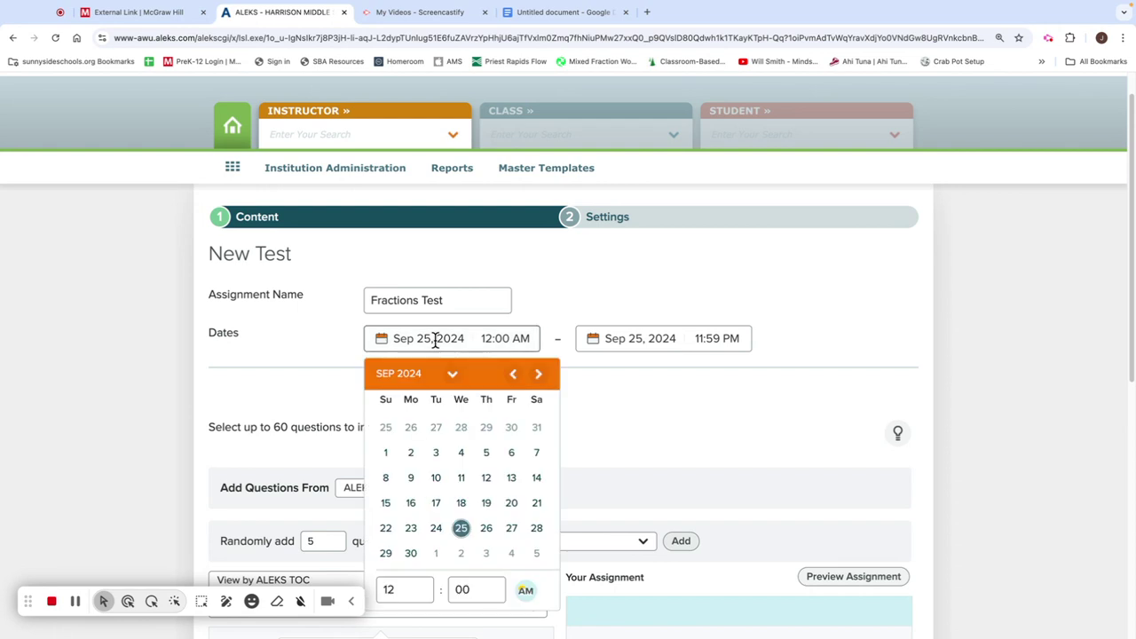
{"action": "left_click", "coordinate": [649, 339]}
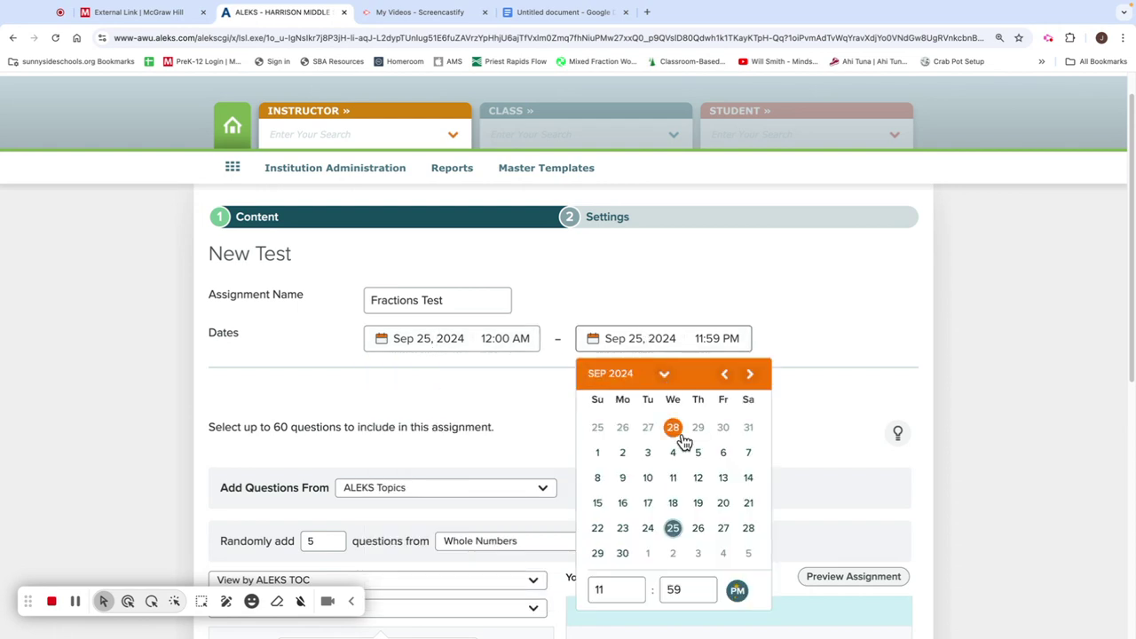
{"action": "left_click", "coordinate": [673, 554]}
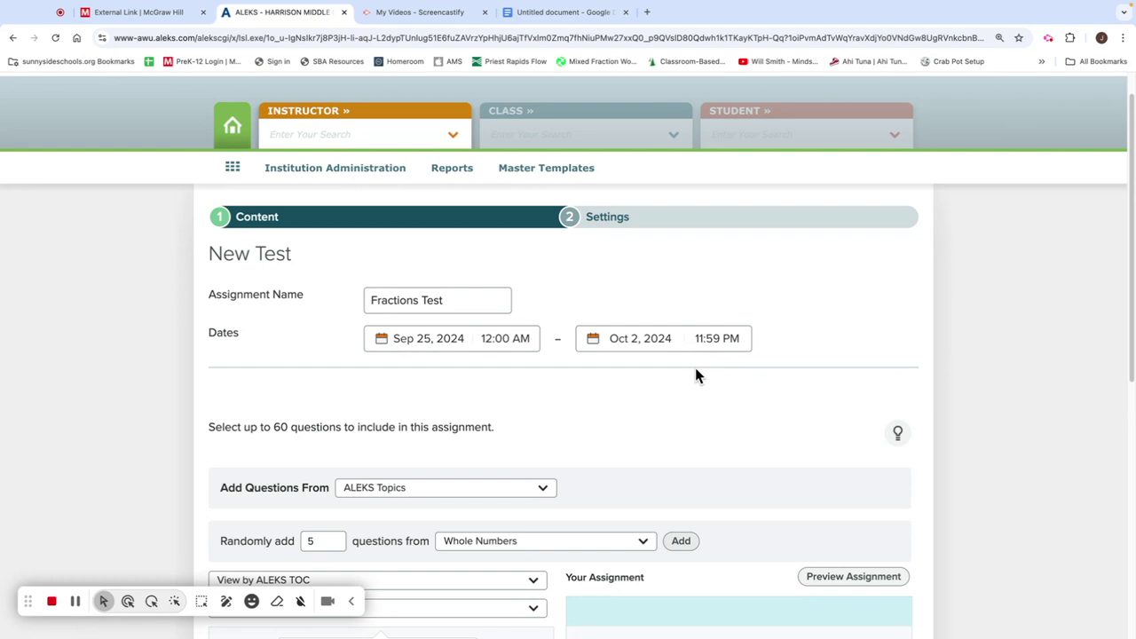
- Show the available question topics by standards, limited to 6.NS: The Number System
{"action": "scroll", "coordinate": [559, 390], "scroll_direction": "down", "scroll_amount": 1}
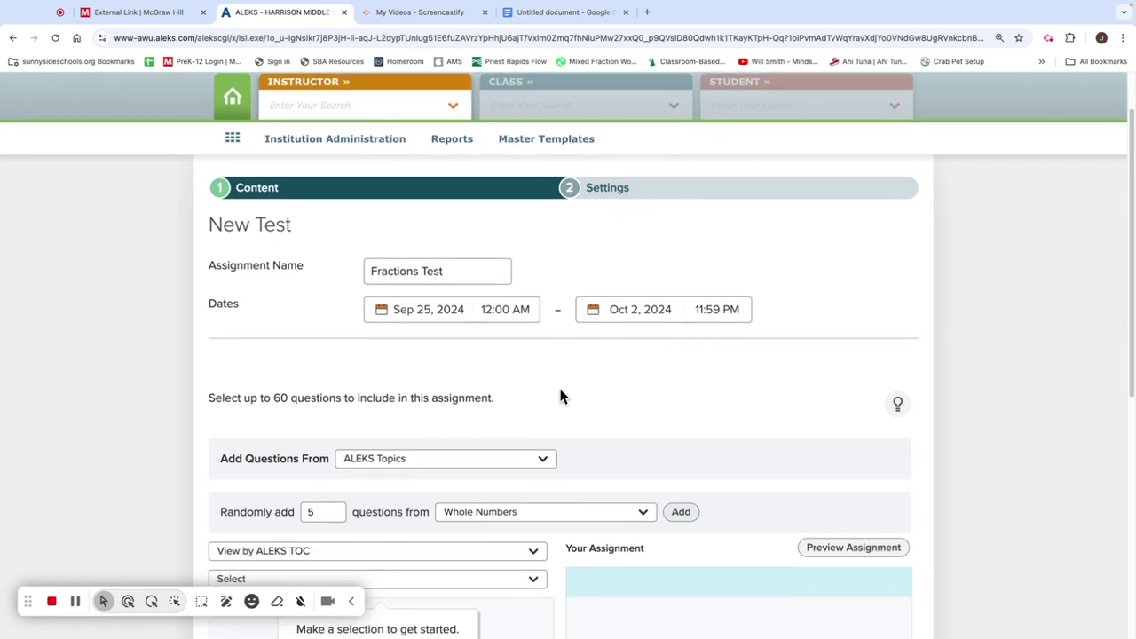
{"action": "scroll", "coordinate": [561, 399], "scroll_direction": "down", "scroll_amount": 1}
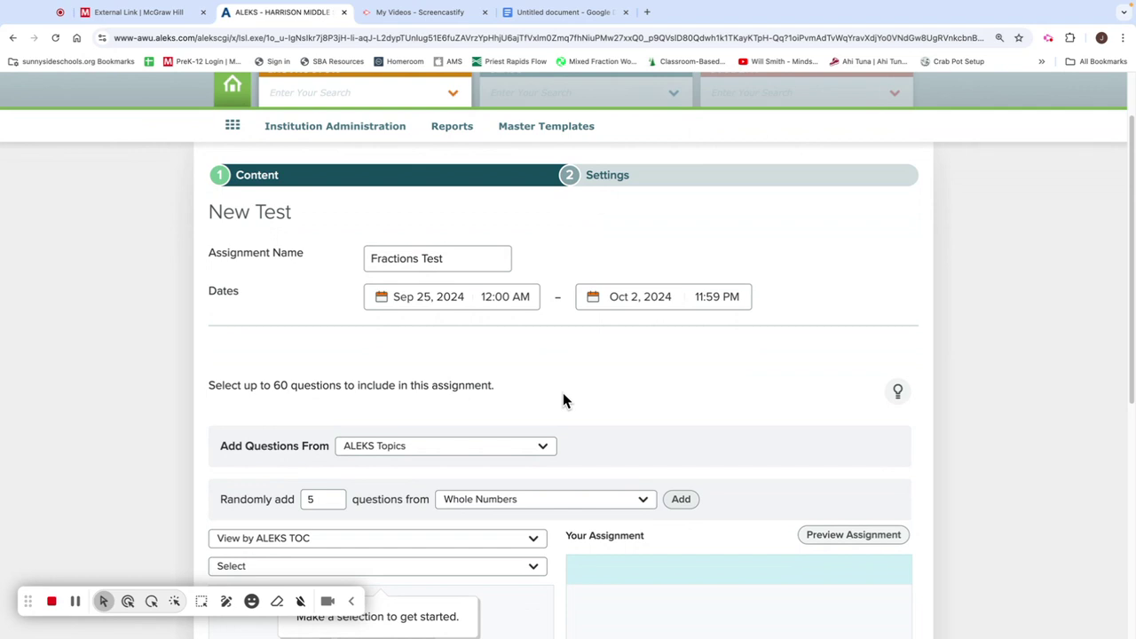
{"action": "scroll", "coordinate": [565, 400], "scroll_direction": "down", "scroll_amount": 1}
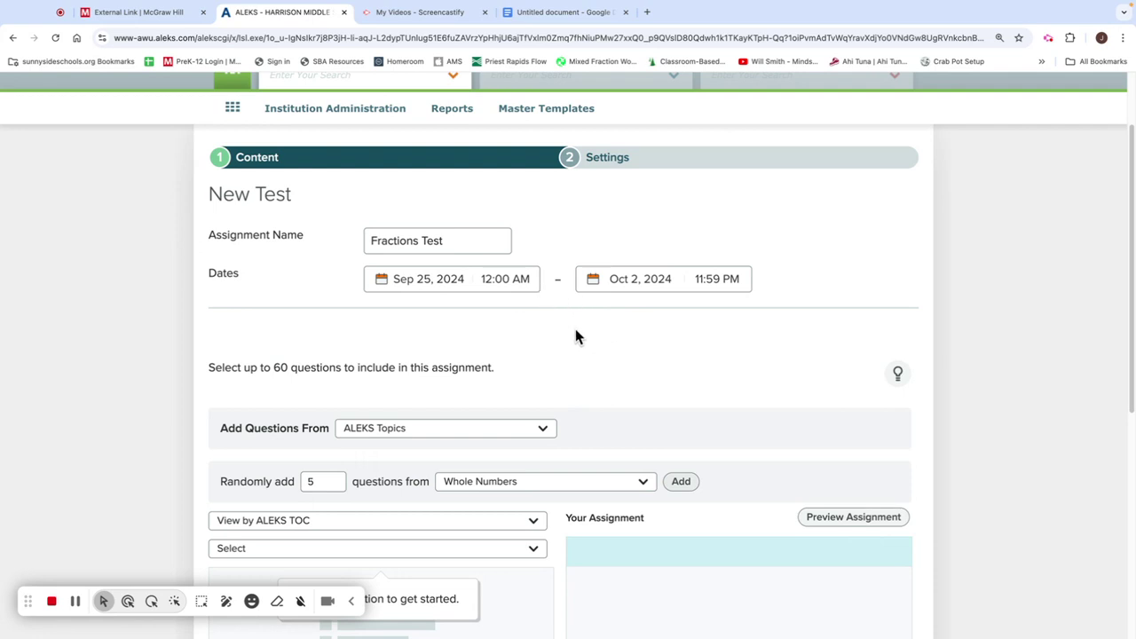
{"action": "scroll", "coordinate": [573, 397], "scroll_direction": "down", "scroll_amount": 3}
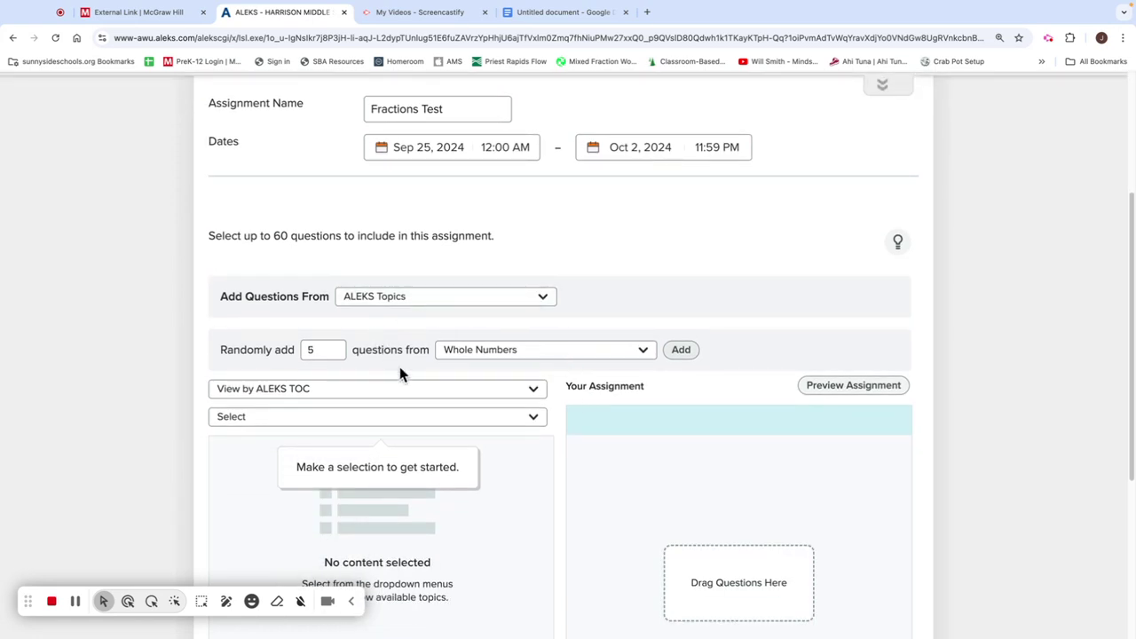
{"action": "left_click", "coordinate": [534, 391]}
{"action": "left_click", "coordinate": [443, 479]}
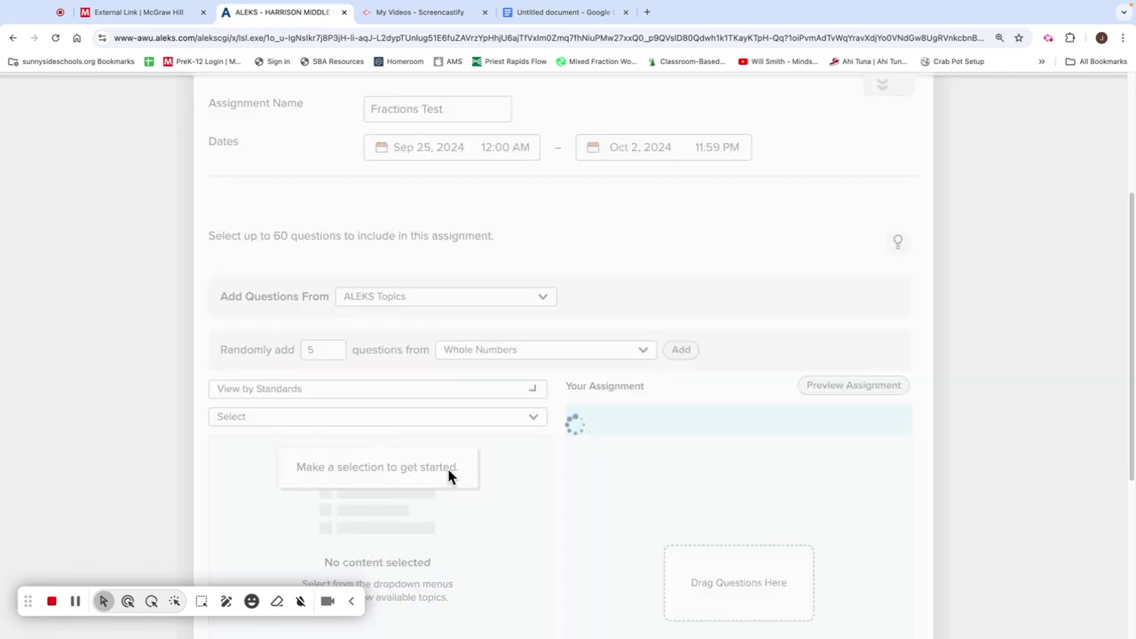
{"action": "scroll", "coordinate": [593, 355], "scroll_direction": "down", "scroll_amount": 1}
{"action": "scroll", "coordinate": [593, 355], "scroll_direction": "down", "scroll_amount": 1}
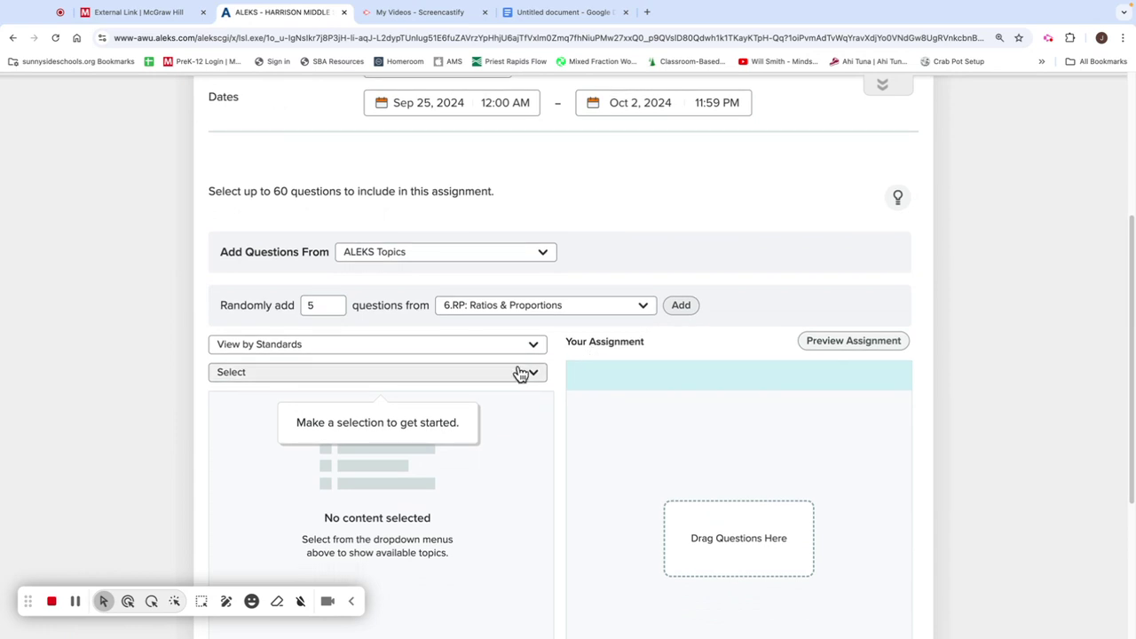
{"action": "left_click", "coordinate": [534, 381]}
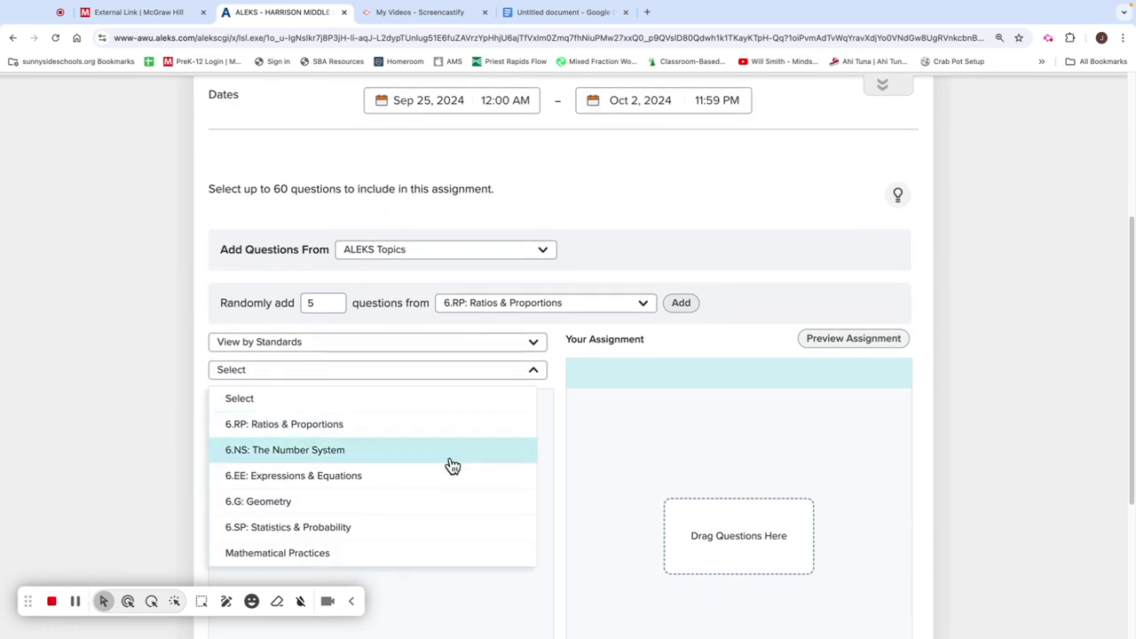
{"action": "left_click", "coordinate": [476, 450]}
- Expand standard 6.NS.A.1 and preview the question on using a model to solve a word problem involving division by a unit fraction
{"action": "scroll", "coordinate": [476, 450], "scroll_direction": "down", "scroll_amount": 5}
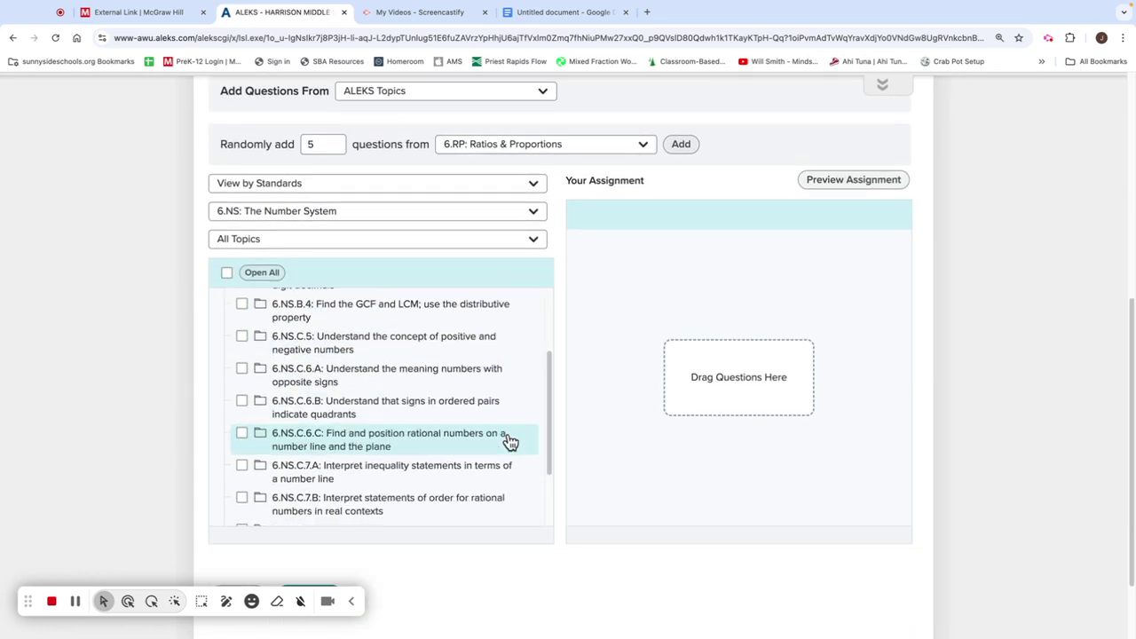
{"action": "scroll", "coordinate": [506, 441], "scroll_direction": "up", "scroll_amount": 3}
{"action": "left_click", "coordinate": [348, 333]}
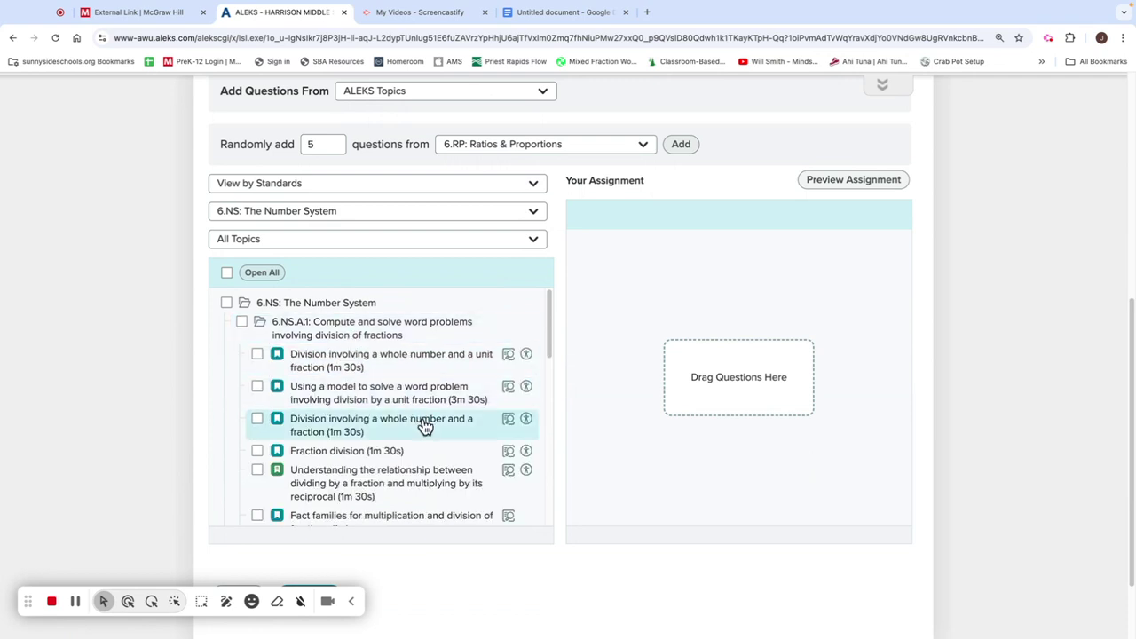
{"action": "scroll", "coordinate": [462, 481], "scroll_direction": "down", "scroll_amount": 1}
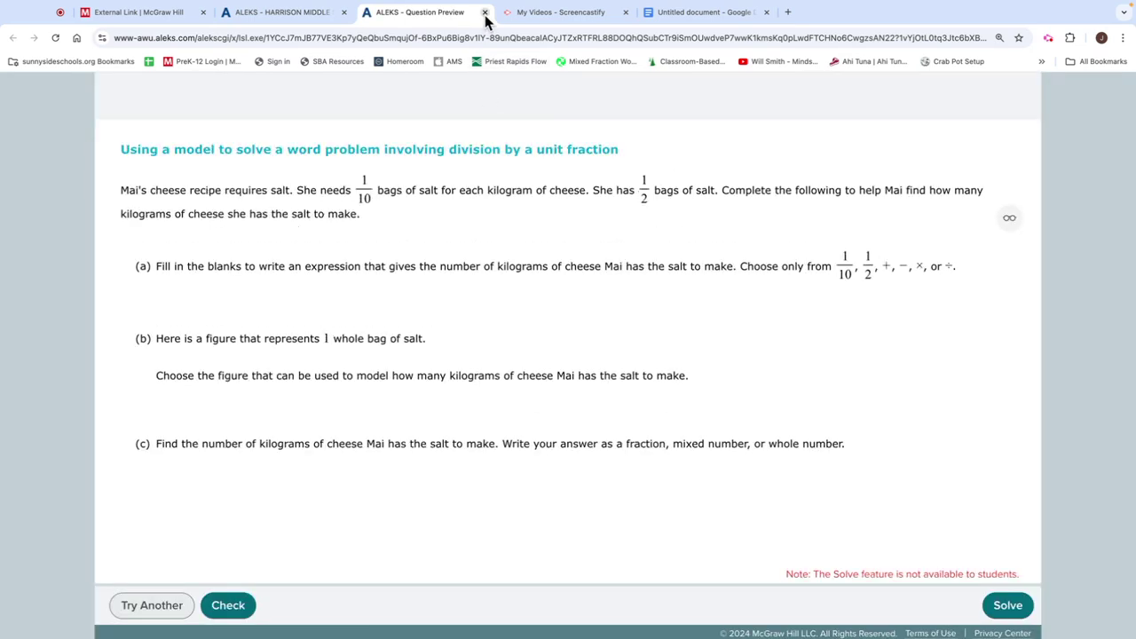
{"action": "left_click", "coordinate": [485, 12]}
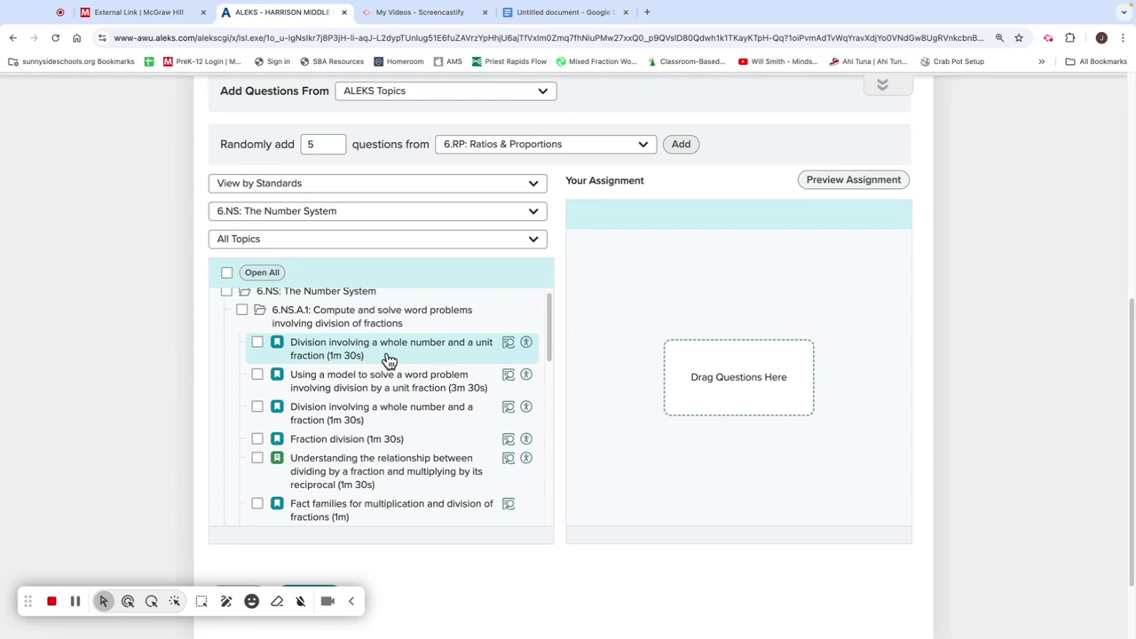
- Add three Fraction division questions from standard 6.NS.A.1 to the assignment
{"action": "scroll", "coordinate": [444, 419], "scroll_direction": "down", "scroll_amount": 2}
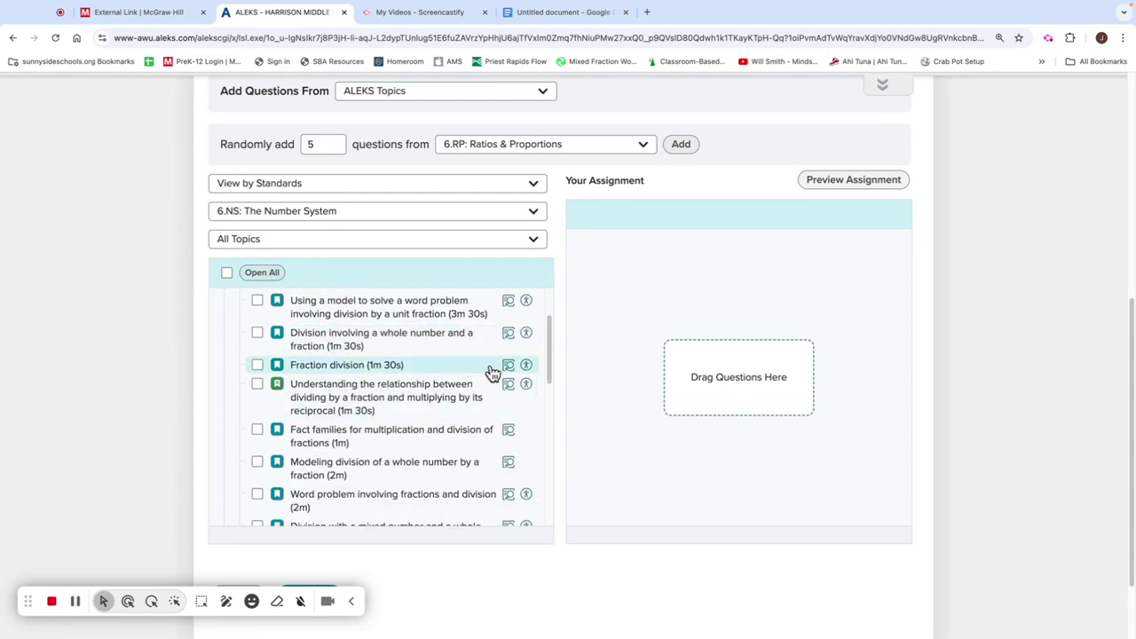
{"action": "left_click", "coordinate": [256, 365]}
{"action": "left_click", "coordinate": [304, 275]}
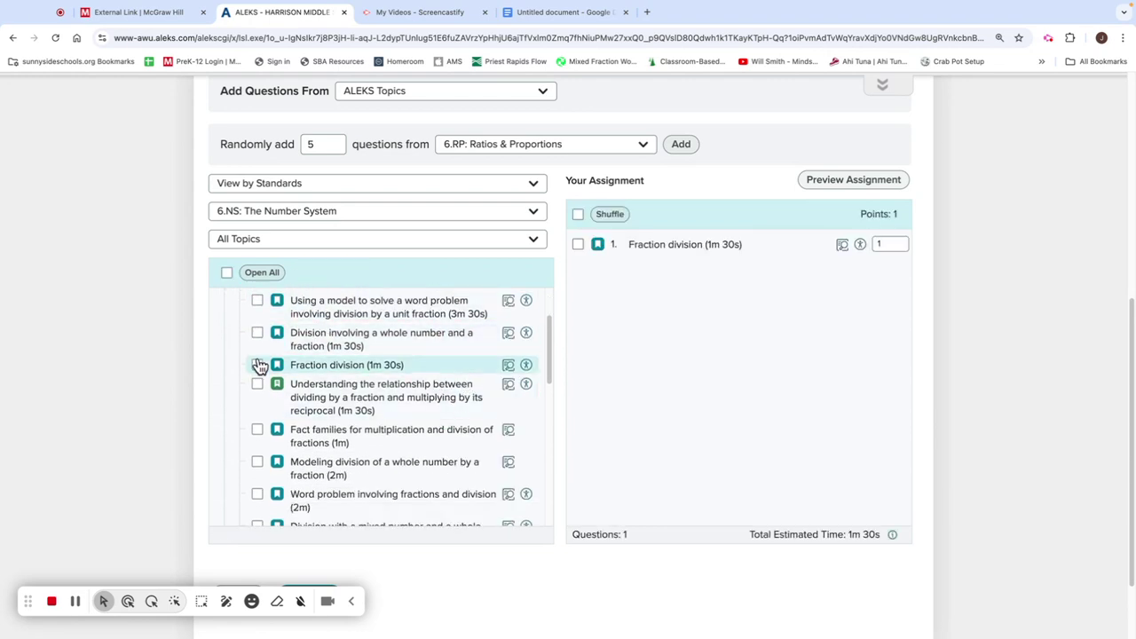
{"action": "left_click", "coordinate": [256, 365]}
{"action": "left_click", "coordinate": [305, 274]}
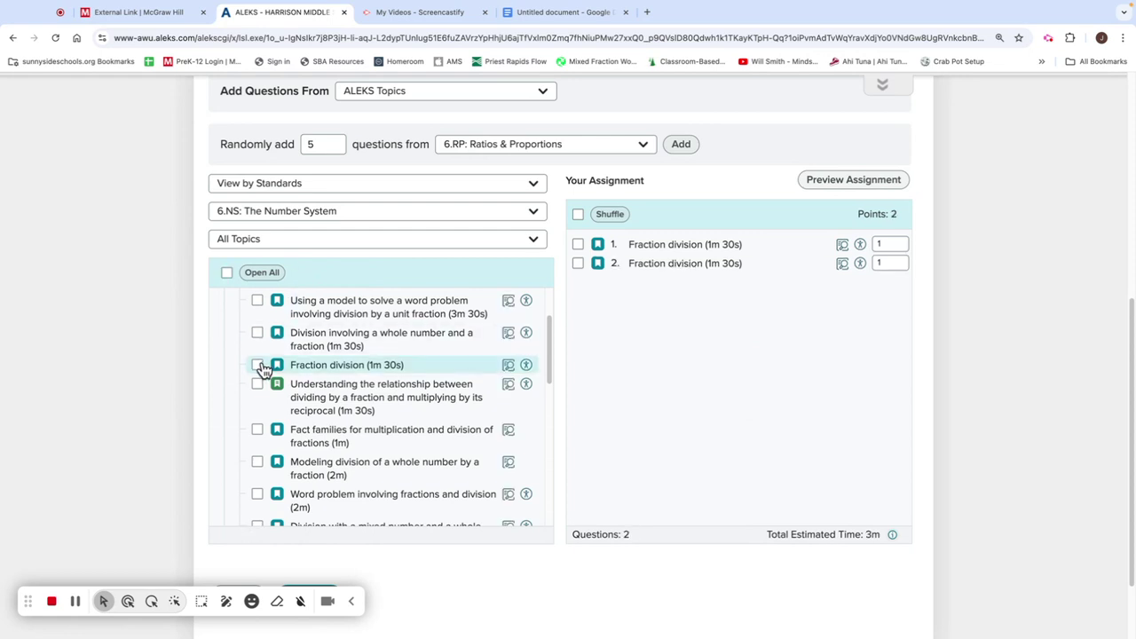
{"action": "left_click", "coordinate": [257, 365]}
{"action": "left_click", "coordinate": [305, 274]}
- Add two questions on understanding the relationship between dividing by a fraction and multiplying by its reciprocal
{"action": "scroll", "coordinate": [264, 400], "scroll_direction": "down", "scroll_amount": 1}
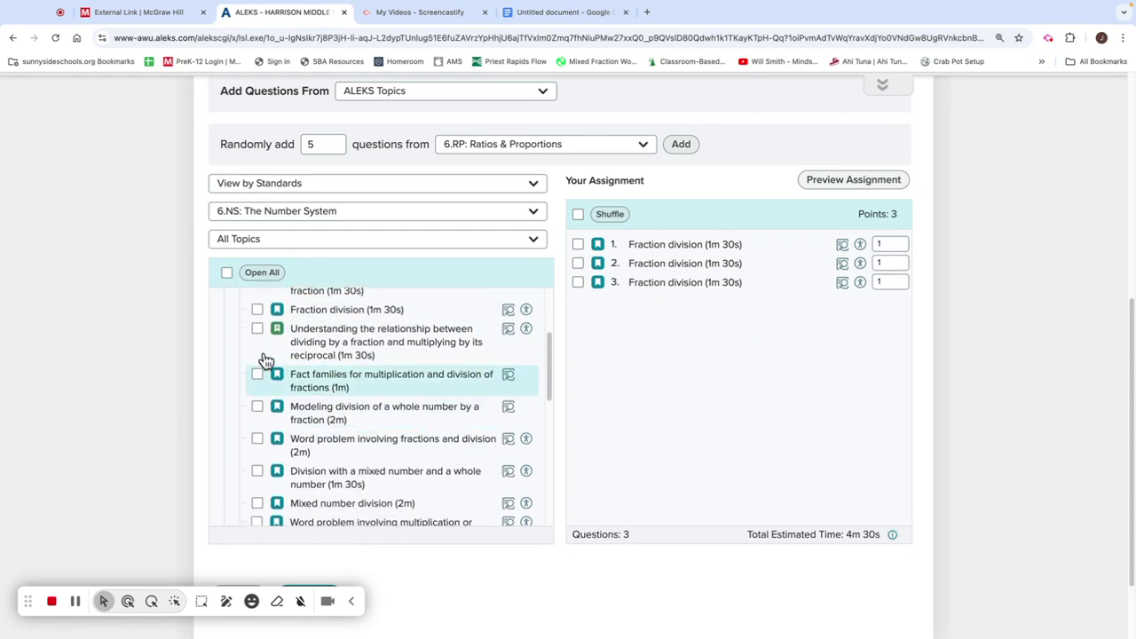
{"action": "left_click", "coordinate": [256, 328]}
{"action": "left_click", "coordinate": [305, 274]}
{"action": "left_click", "coordinate": [256, 328]}
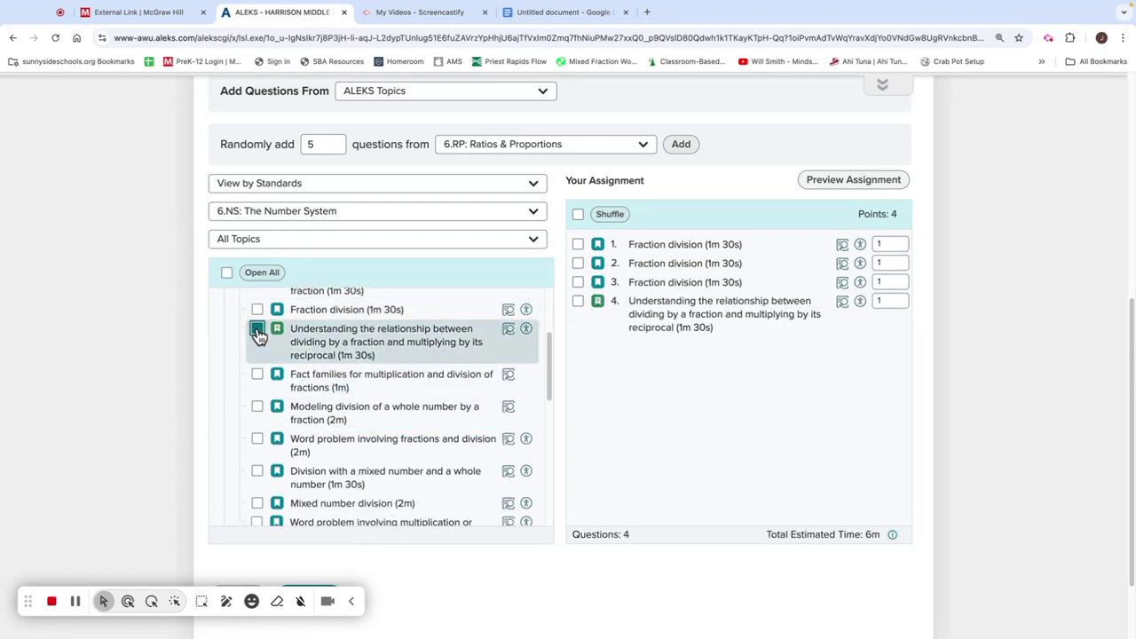
{"action": "left_click", "coordinate": [305, 274]}
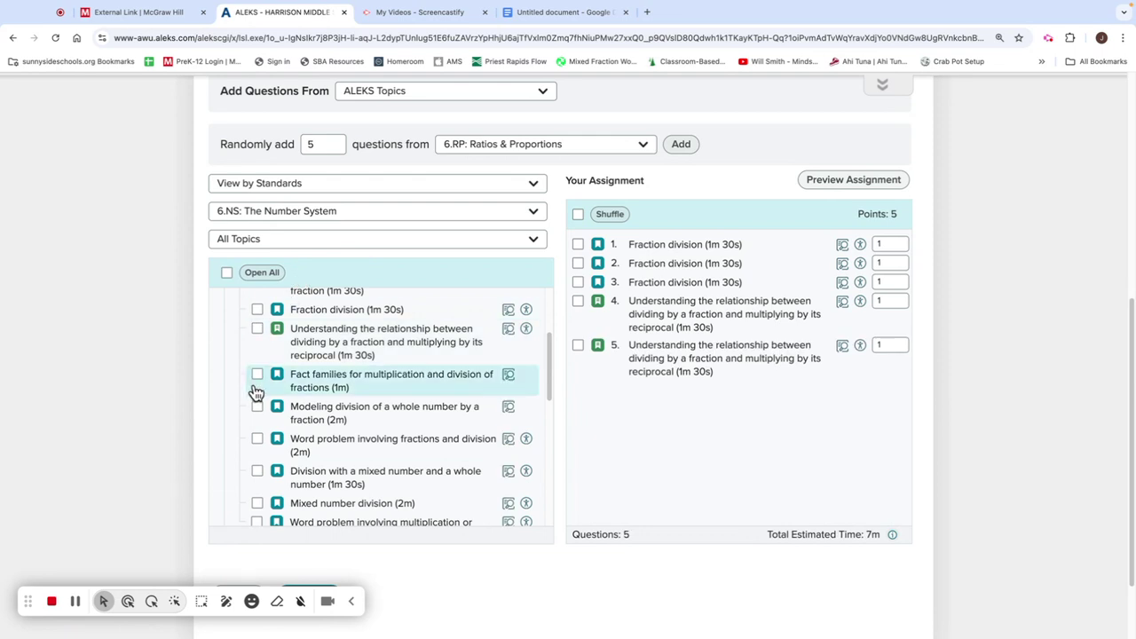
- Add one Word problem involving fractions and division question to the assignment
{"action": "scroll", "coordinate": [256, 394], "scroll_direction": "down", "scroll_amount": 1}
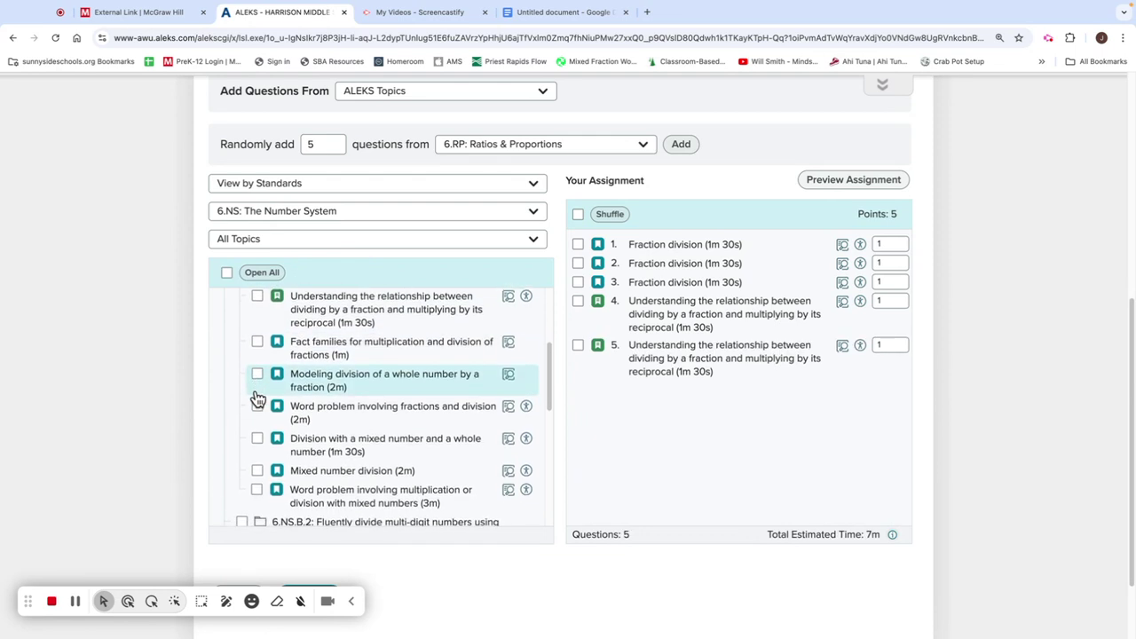
{"action": "scroll", "coordinate": [286, 394], "scroll_direction": "down", "scroll_amount": 1}
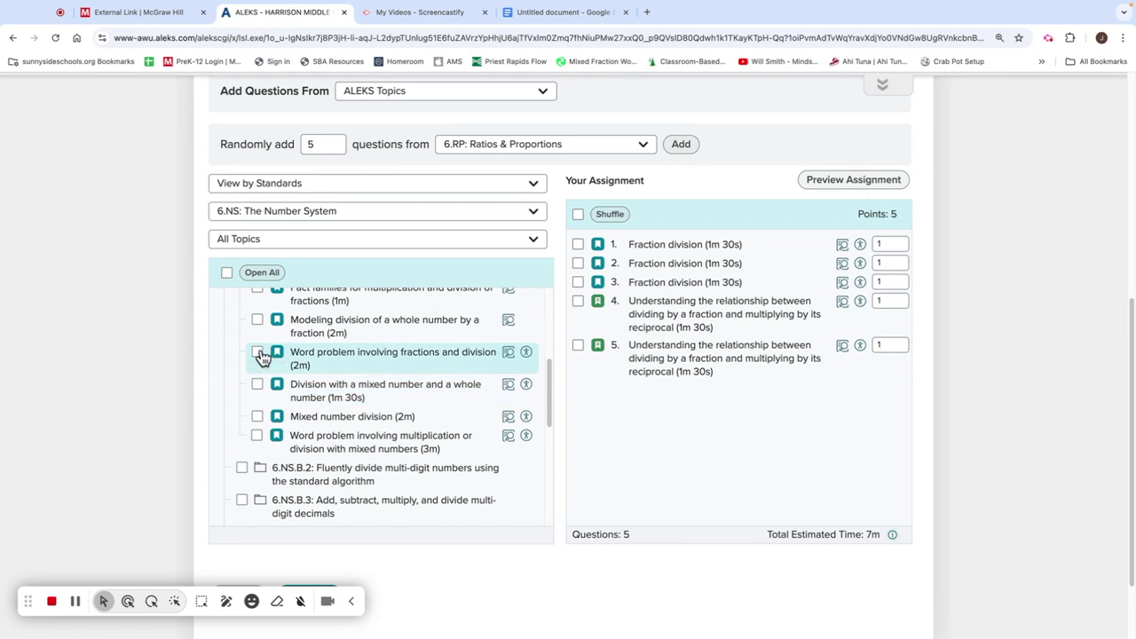
{"action": "left_click", "coordinate": [259, 353]}
{"action": "left_click", "coordinate": [305, 274]}
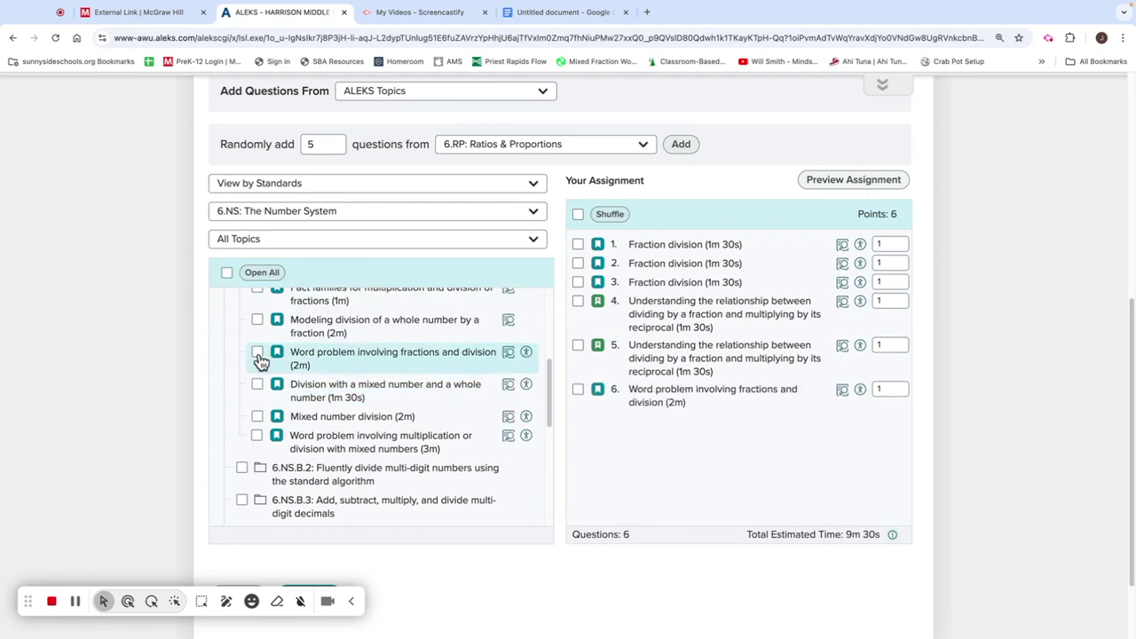
- Add another Word problem involving fractions and division question and three Mixed number division questions to the assignment
{"action": "left_click", "coordinate": [258, 354]}
{"action": "left_click", "coordinate": [305, 273]}
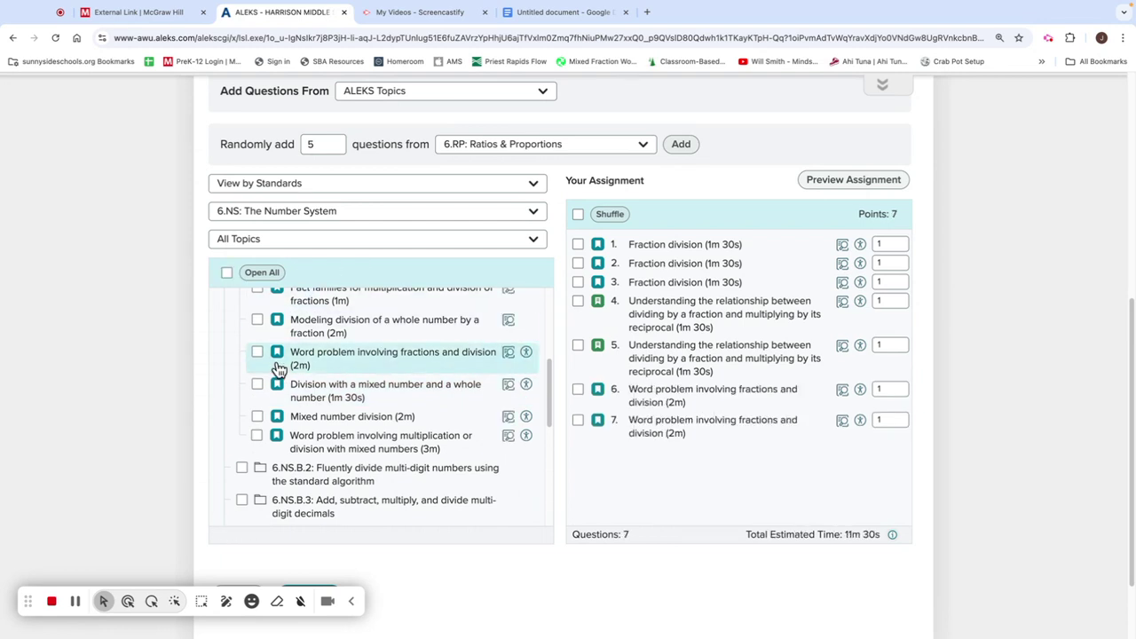
{"action": "left_click", "coordinate": [257, 416]}
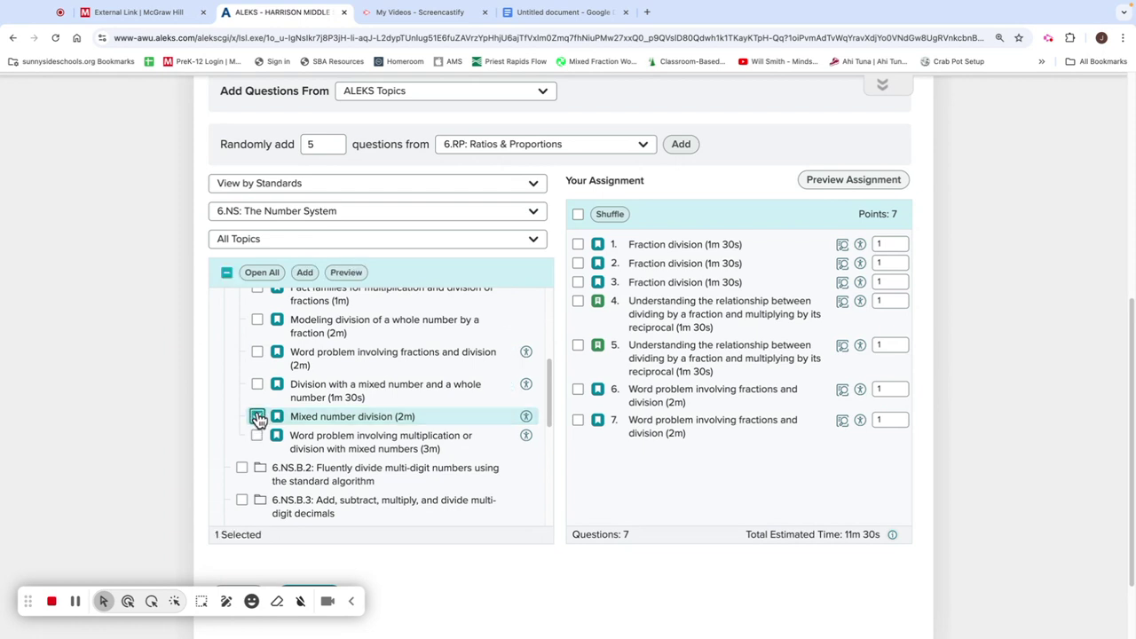
{"action": "left_click", "coordinate": [306, 274]}
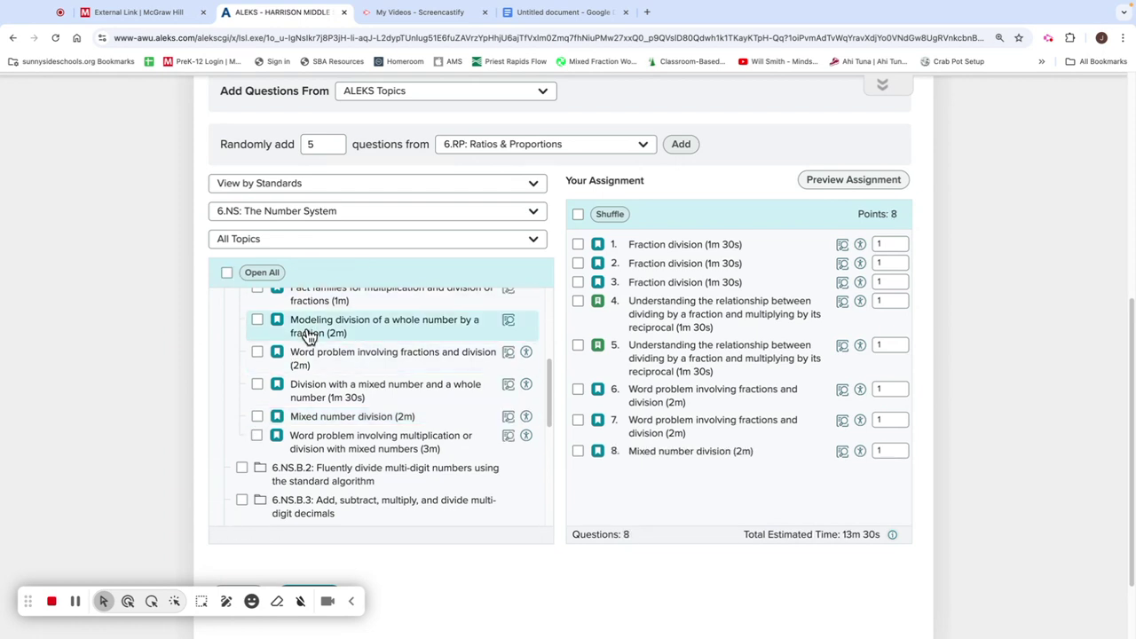
{"action": "left_click", "coordinate": [257, 416]}
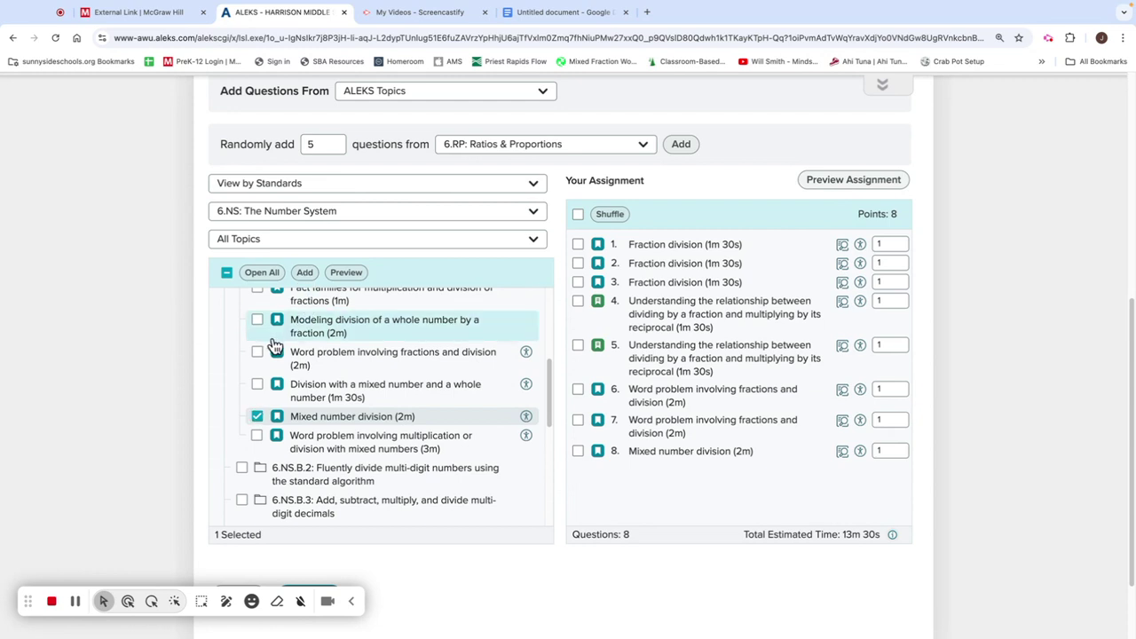
{"action": "left_click", "coordinate": [306, 275]}
{"action": "left_click", "coordinate": [258, 416]}
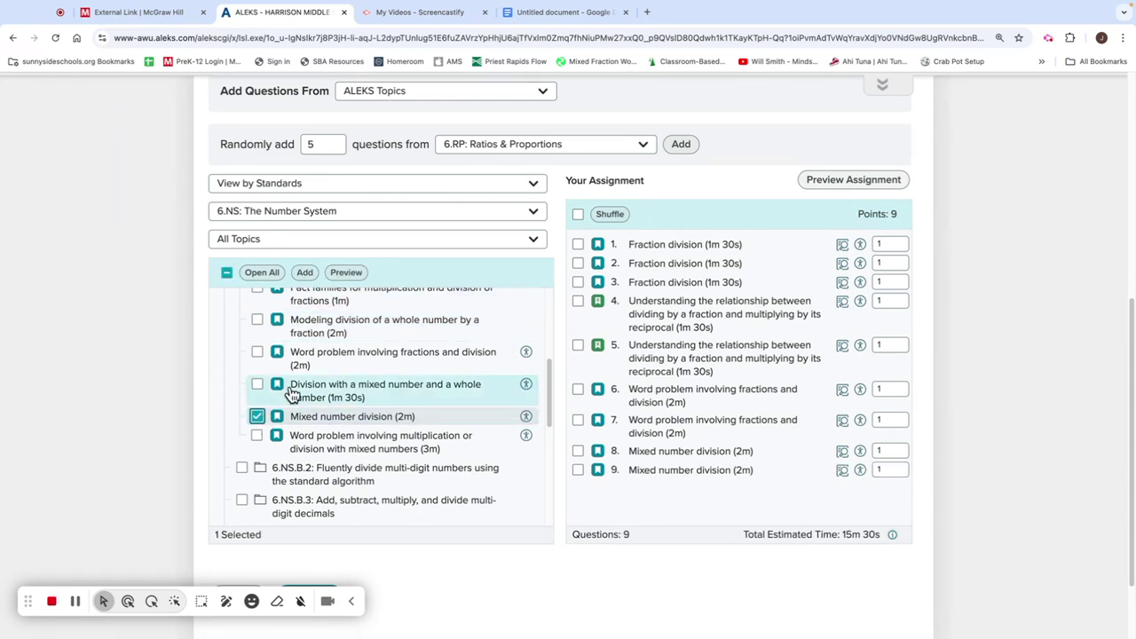
{"action": "left_click", "coordinate": [304, 273]}
{"action": "scroll", "coordinate": [469, 400], "scroll_direction": "down", "scroll_amount": 1}
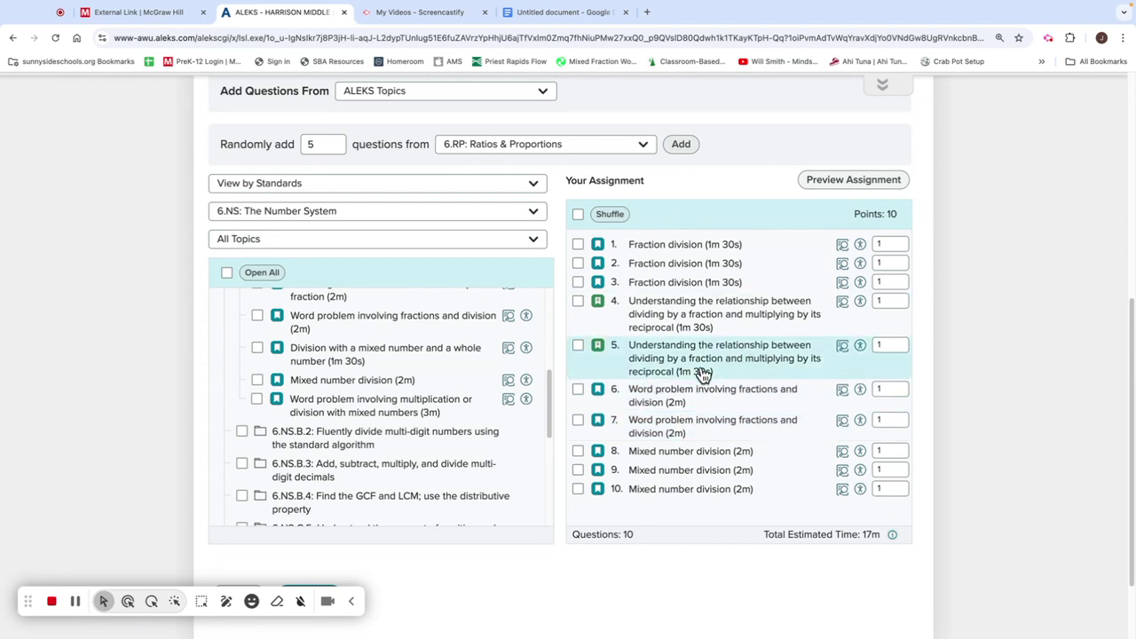
- Continue to the test's settings and set the assignment status to Disabled
{"action": "left_click", "coordinate": [351, 605]}
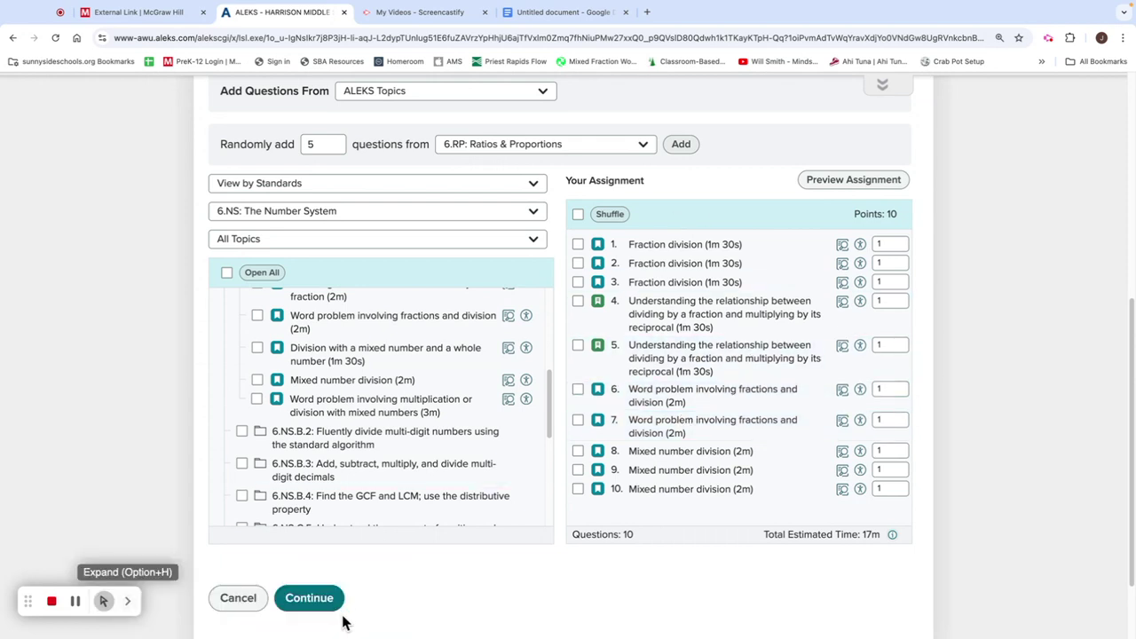
{"action": "left_click", "coordinate": [328, 607]}
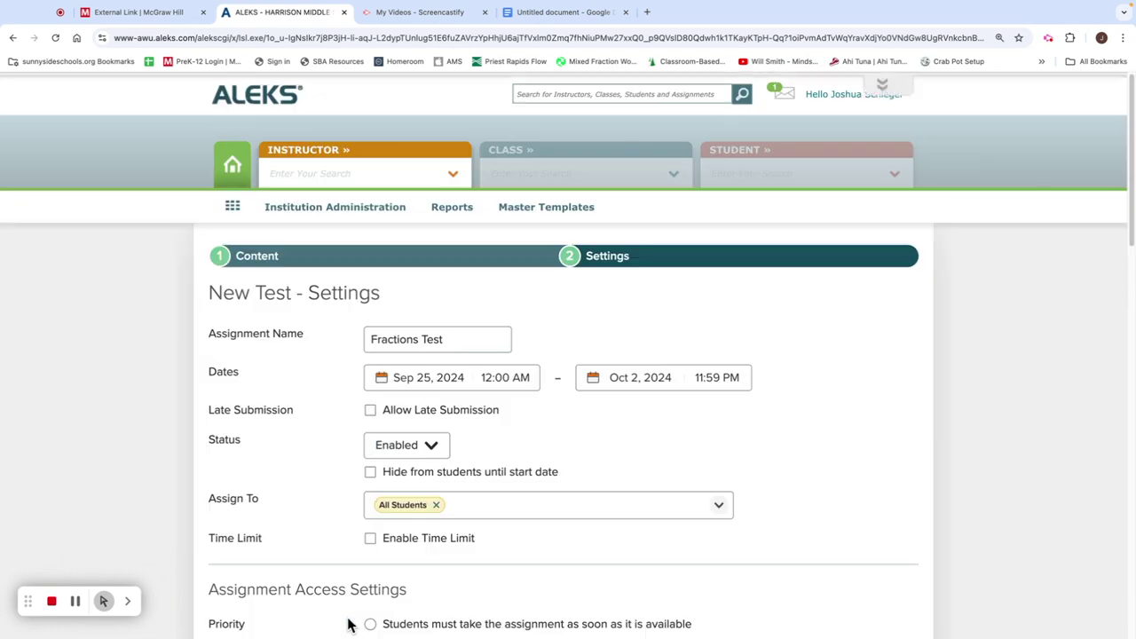
{"action": "scroll", "coordinate": [624, 449], "scroll_direction": "down", "scroll_amount": 1}
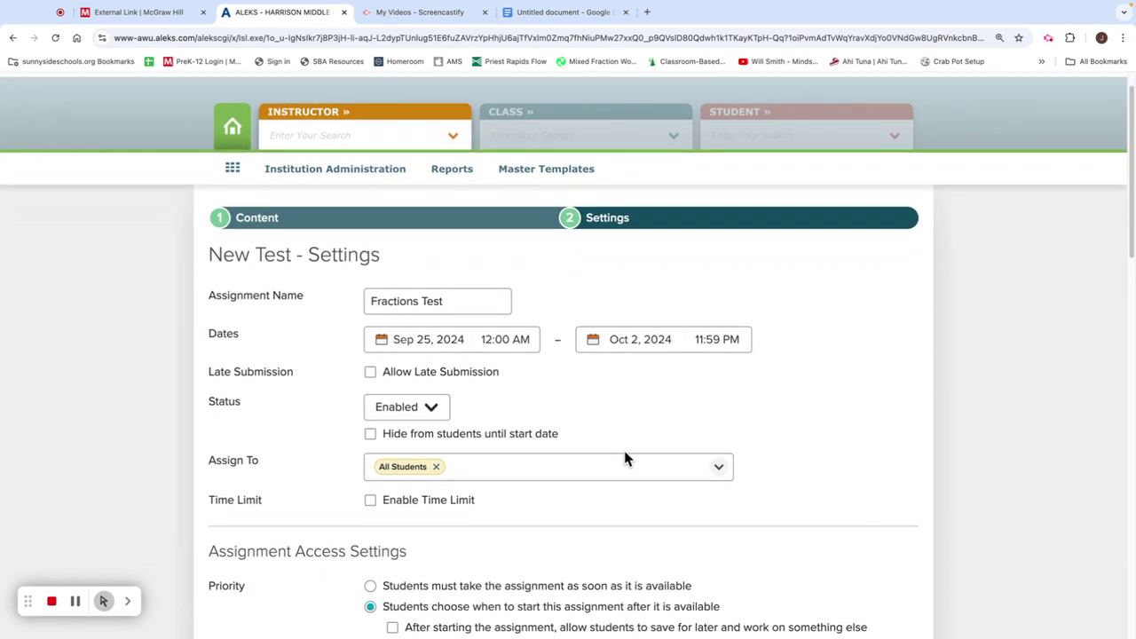
{"action": "scroll", "coordinate": [624, 452], "scroll_direction": "down", "scroll_amount": 3}
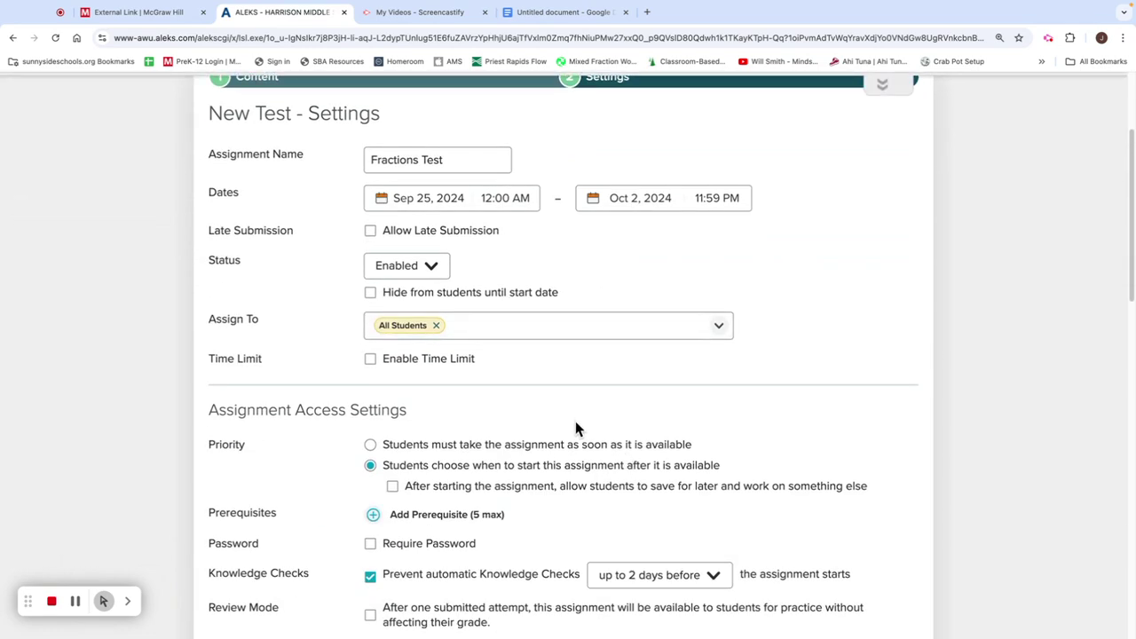
{"action": "scroll", "coordinate": [603, 449], "scroll_direction": "down", "scroll_amount": 1}
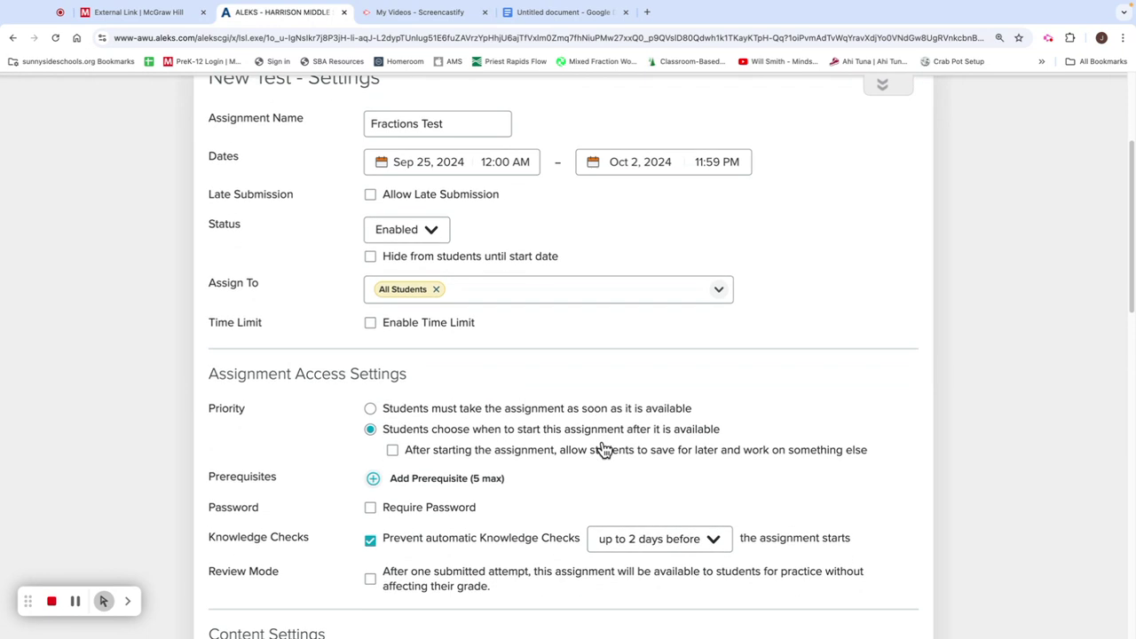
{"action": "scroll", "coordinate": [603, 449], "scroll_direction": "down", "scroll_amount": 1}
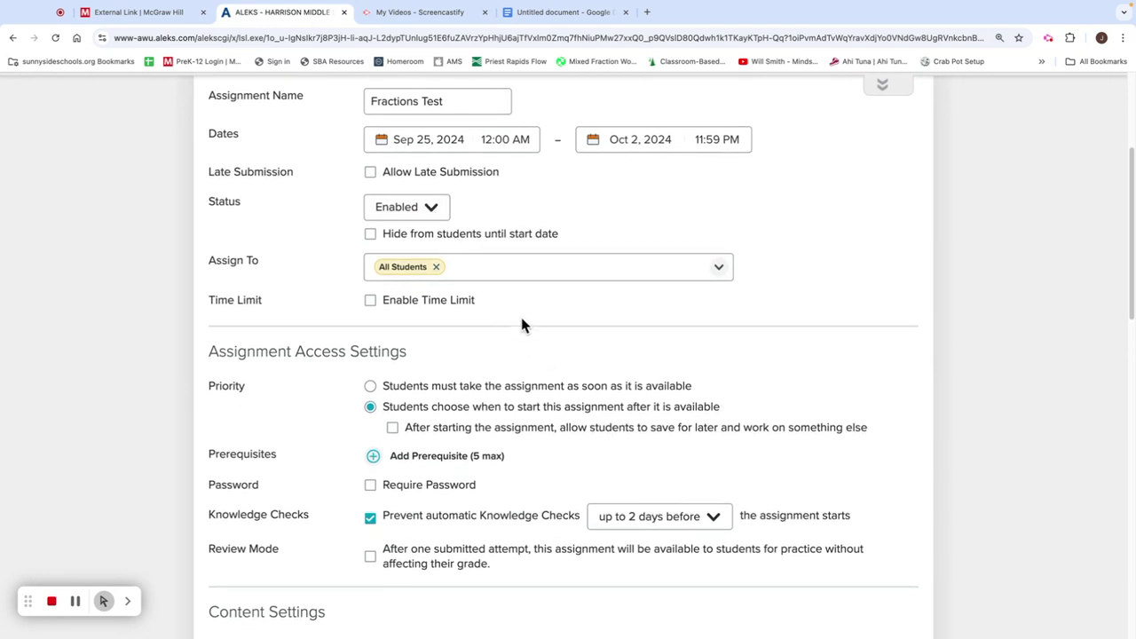
{"action": "left_click", "coordinate": [433, 209]}
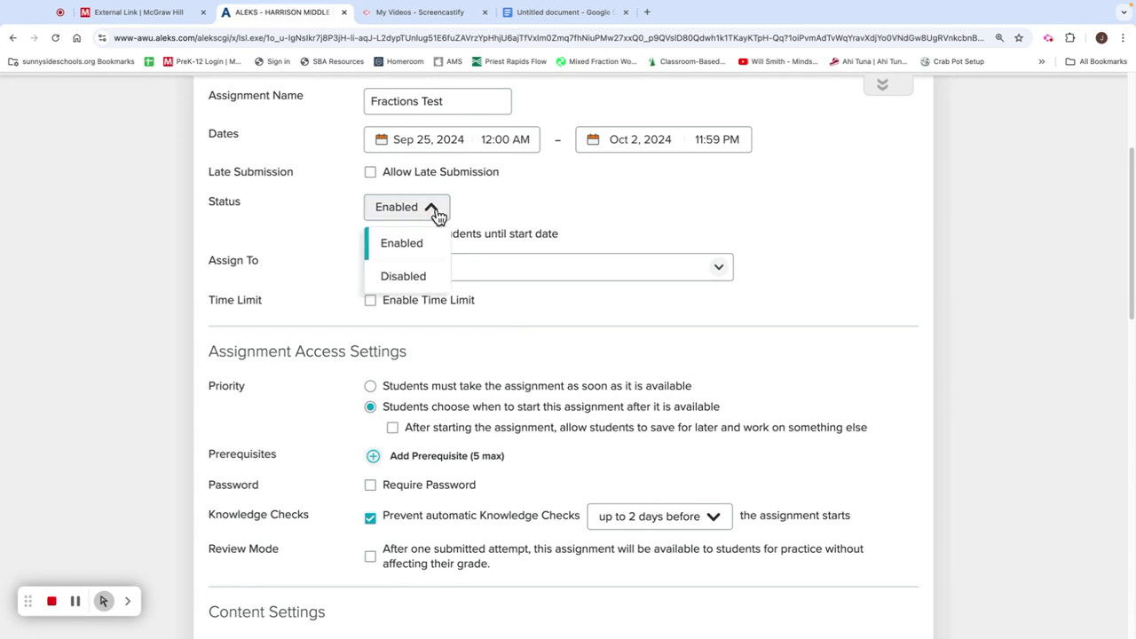
{"action": "left_click", "coordinate": [426, 277]}
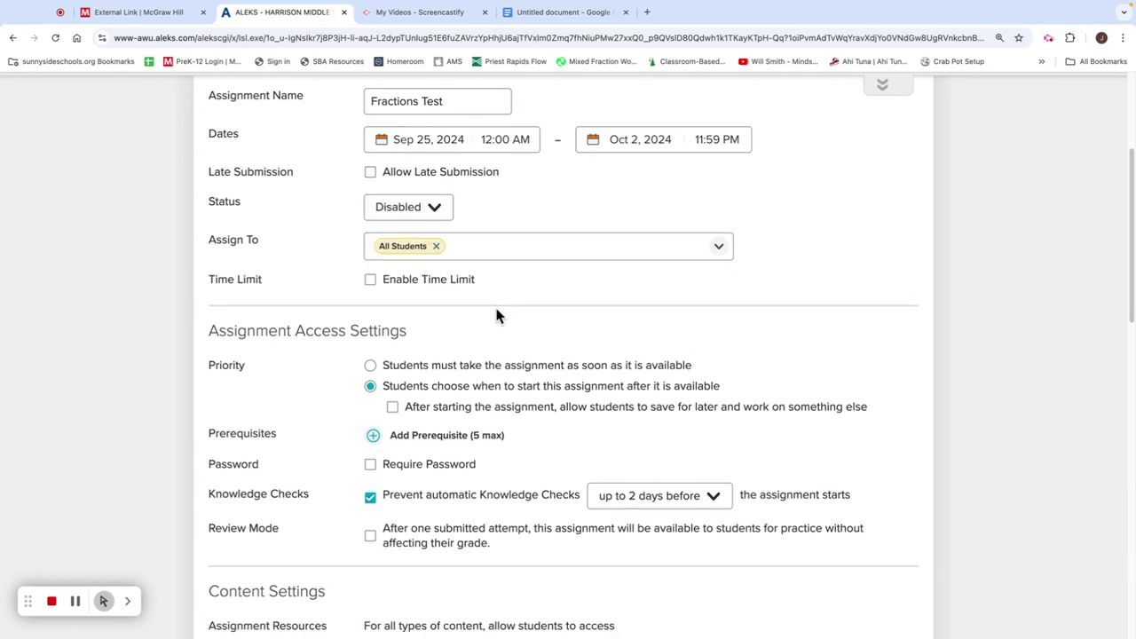
{"action": "scroll", "coordinate": [521, 312], "scroll_direction": "up", "scroll_amount": 1}
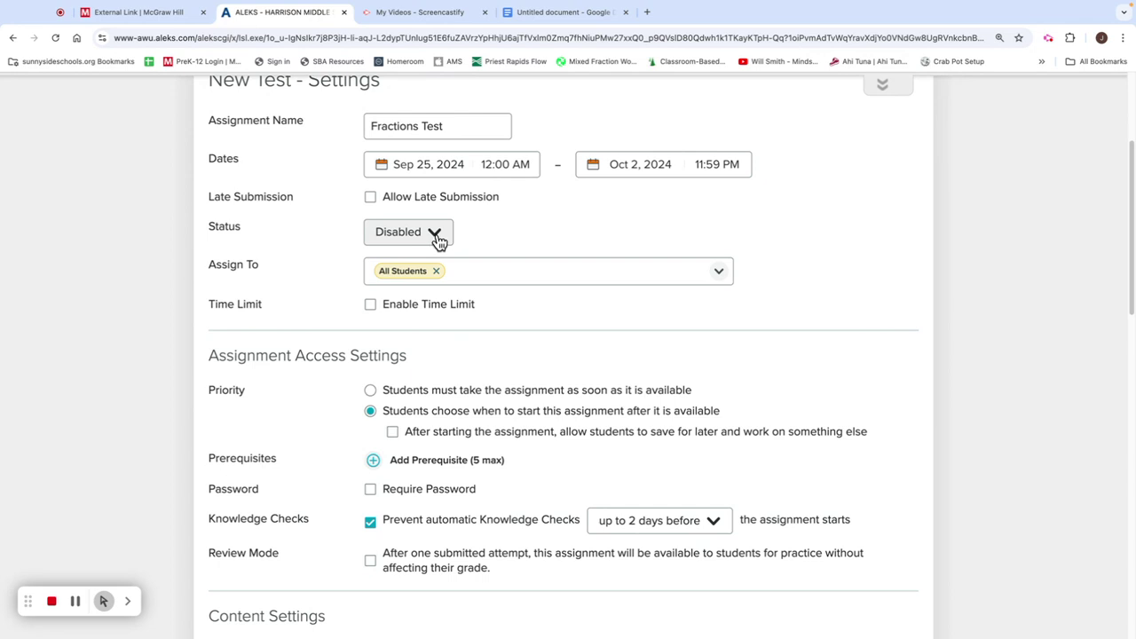
- Set the retake option to Quick Retake so students only retake incorrect problems
{"action": "scroll", "coordinate": [510, 232], "scroll_direction": "down", "scroll_amount": 2}
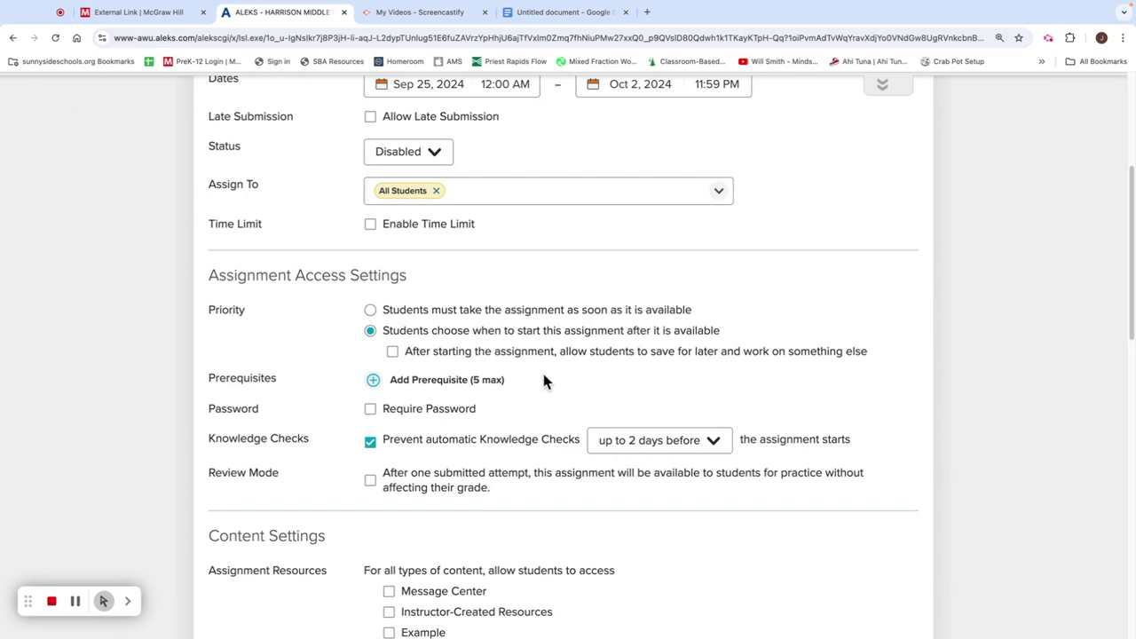
{"action": "scroll", "coordinate": [543, 381], "scroll_direction": "down", "scroll_amount": 1}
{"action": "scroll", "coordinate": [544, 388], "scroll_direction": "down", "scroll_amount": 2}
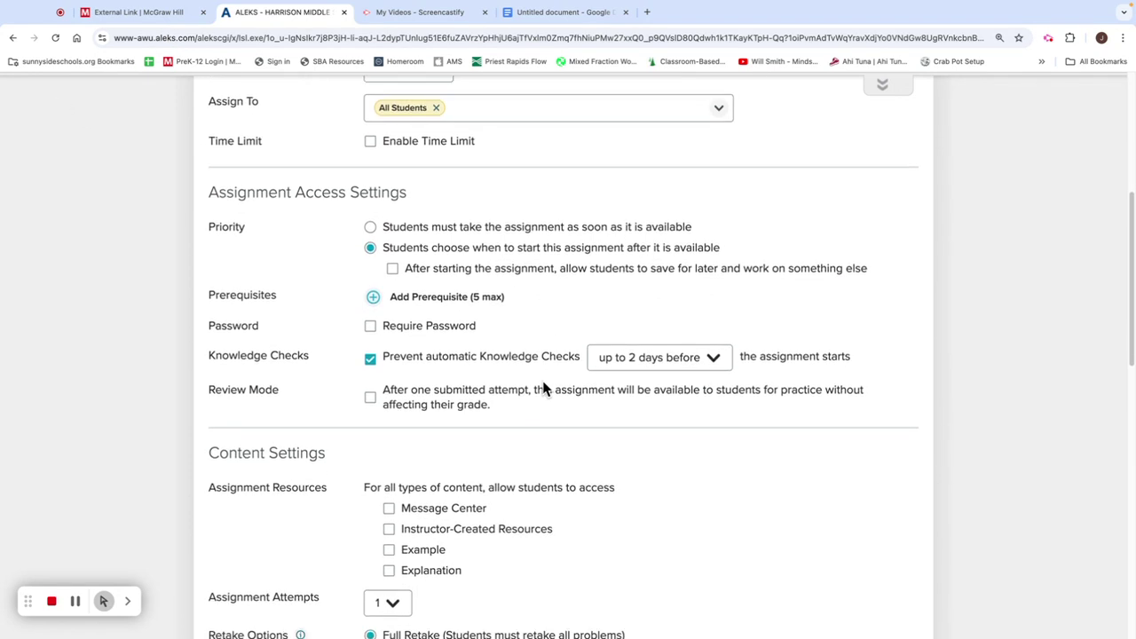
{"action": "scroll", "coordinate": [541, 382], "scroll_direction": "down", "scroll_amount": 1}
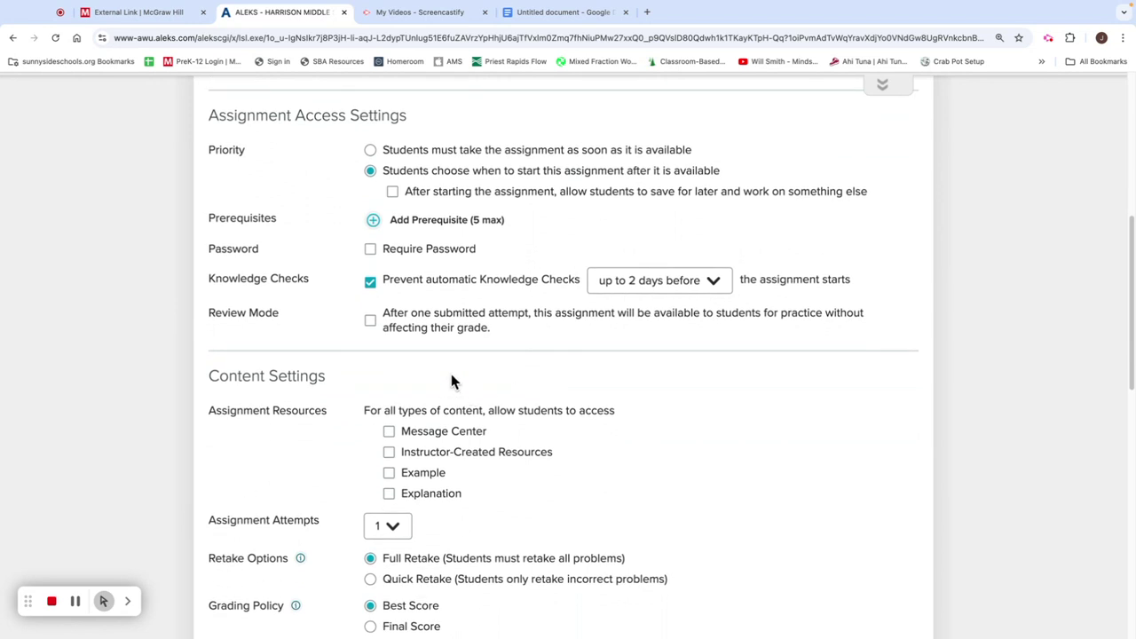
{"action": "scroll", "coordinate": [426, 321], "scroll_direction": "down", "scroll_amount": 1}
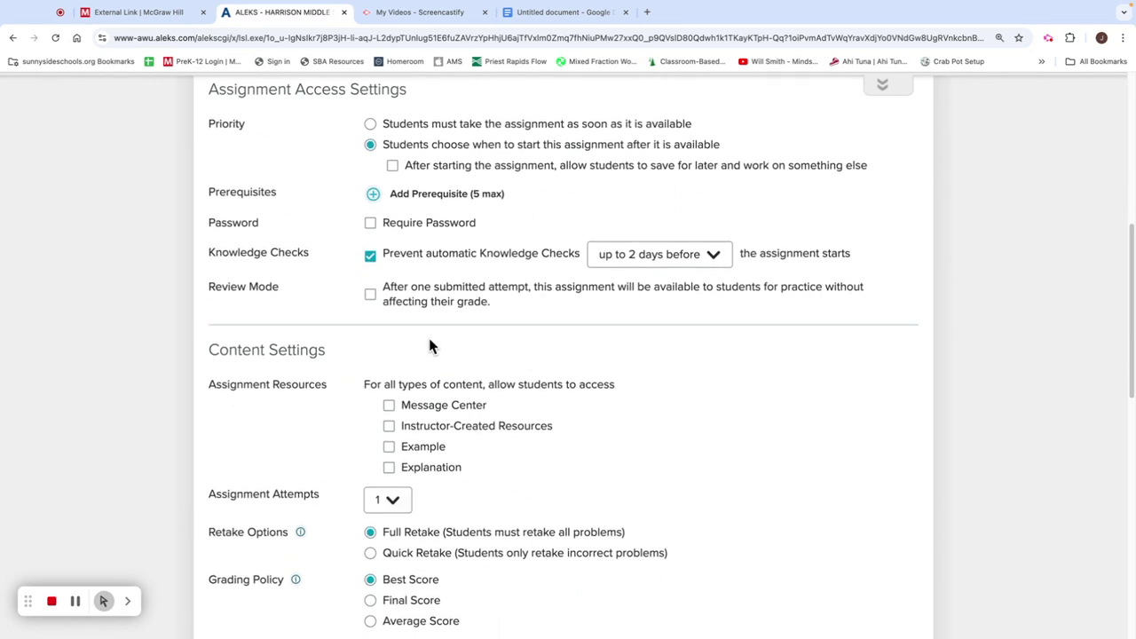
{"action": "scroll", "coordinate": [507, 432], "scroll_direction": "down", "scroll_amount": 4}
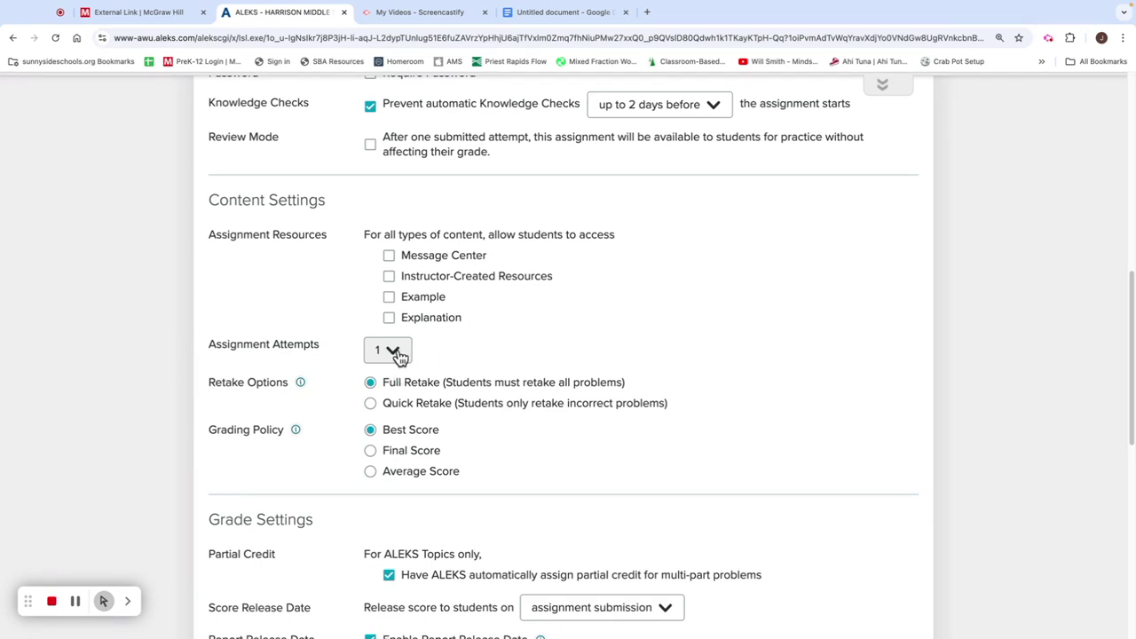
{"action": "scroll", "coordinate": [533, 346], "scroll_direction": "down", "scroll_amount": 1}
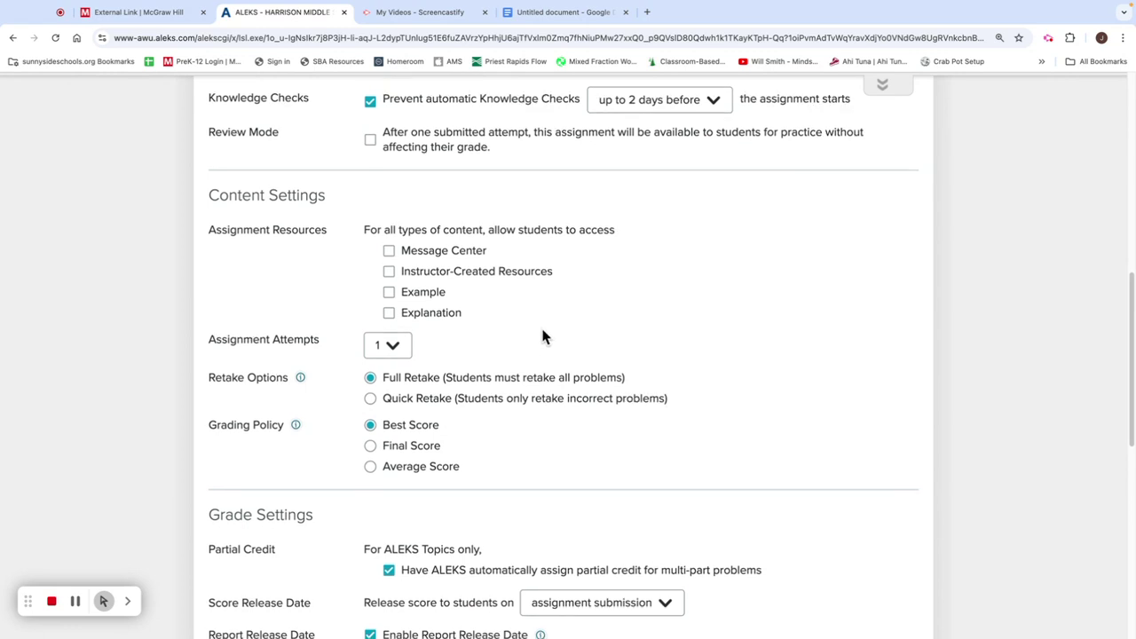
{"action": "scroll", "coordinate": [532, 347], "scroll_direction": "down", "scroll_amount": 1}
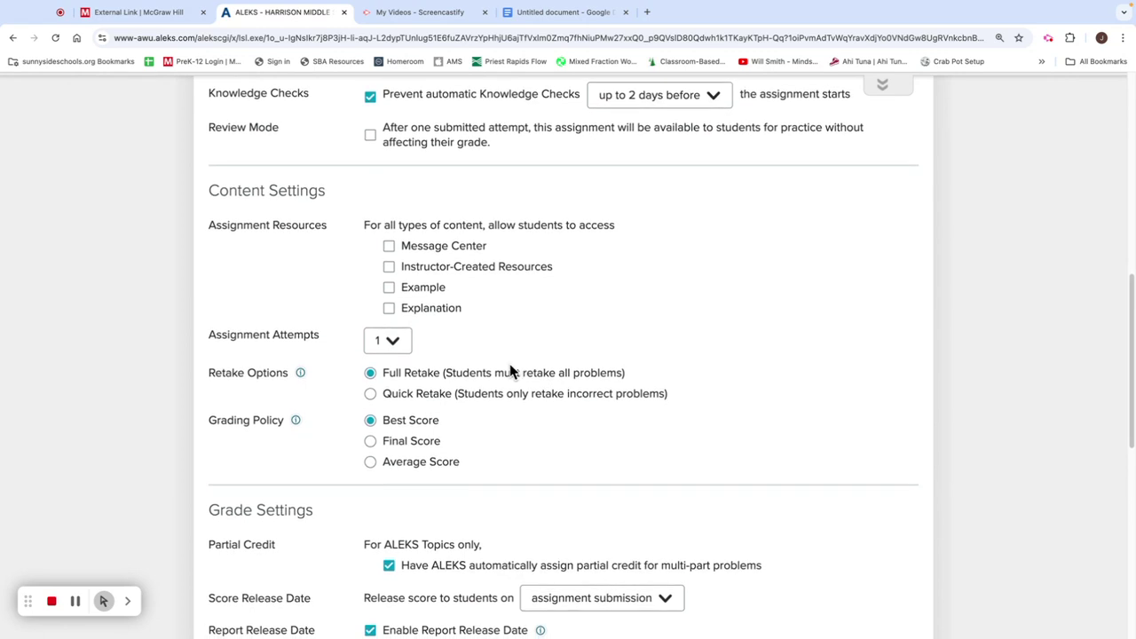
{"action": "left_click", "coordinate": [371, 396]}
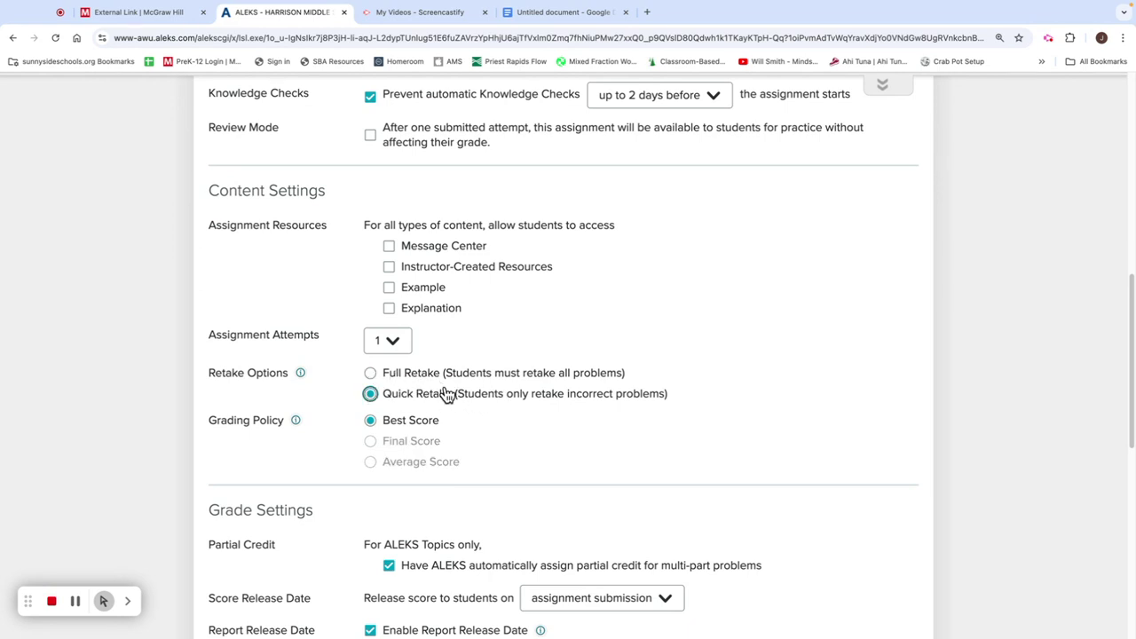
- Turn off letter grades in the test's grade settings
{"action": "scroll", "coordinate": [524, 400], "scroll_direction": "down", "scroll_amount": 2}
{"action": "scroll", "coordinate": [534, 395], "scroll_direction": "down", "scroll_amount": 3}
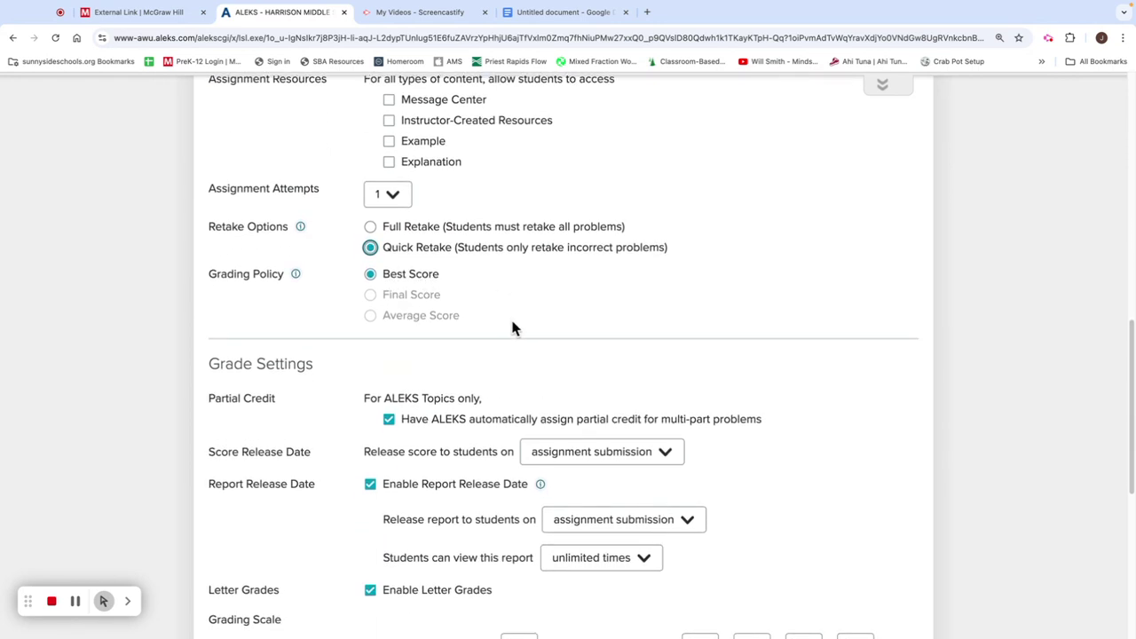
{"action": "scroll", "coordinate": [512, 325], "scroll_direction": "down", "scroll_amount": 3}
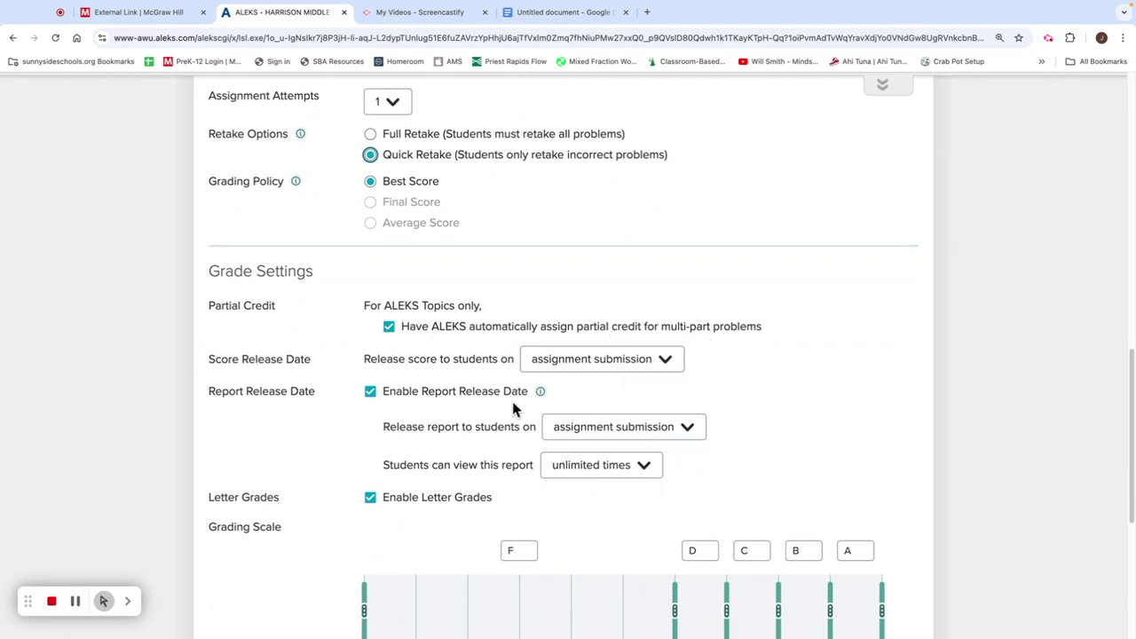
{"action": "left_click", "coordinate": [371, 499]}
{"action": "scroll", "coordinate": [316, 417], "scroll_direction": "down", "scroll_amount": 1}
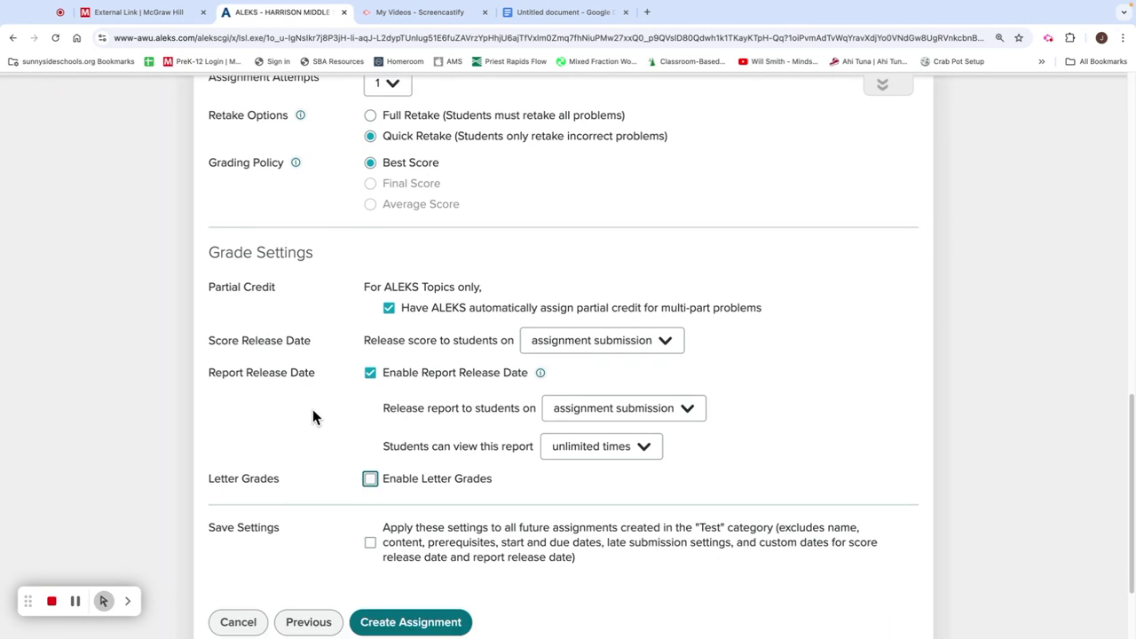
- Apply these settings to all future assignments in the Test category and create the assignment
{"action": "scroll", "coordinate": [399, 395], "scroll_direction": "down", "scroll_amount": 1}
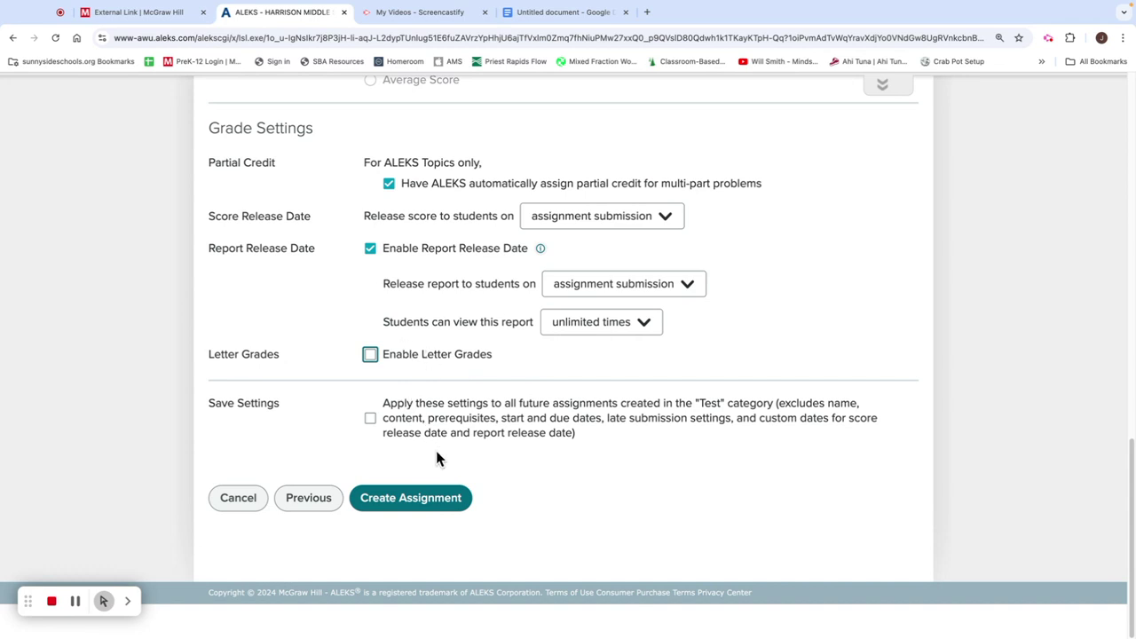
{"action": "left_click", "coordinate": [372, 421]}
{"action": "left_click", "coordinate": [413, 499]}
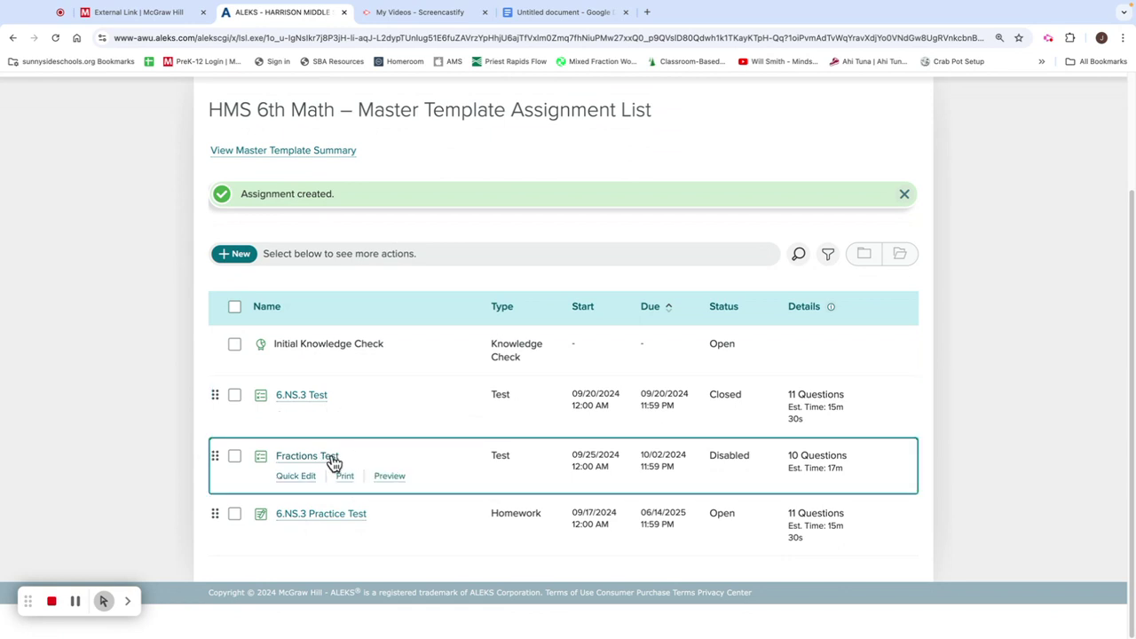
- Review the settings of the created Fractions Test and return to the master template assignment list
{"action": "left_click", "coordinate": [334, 457]}
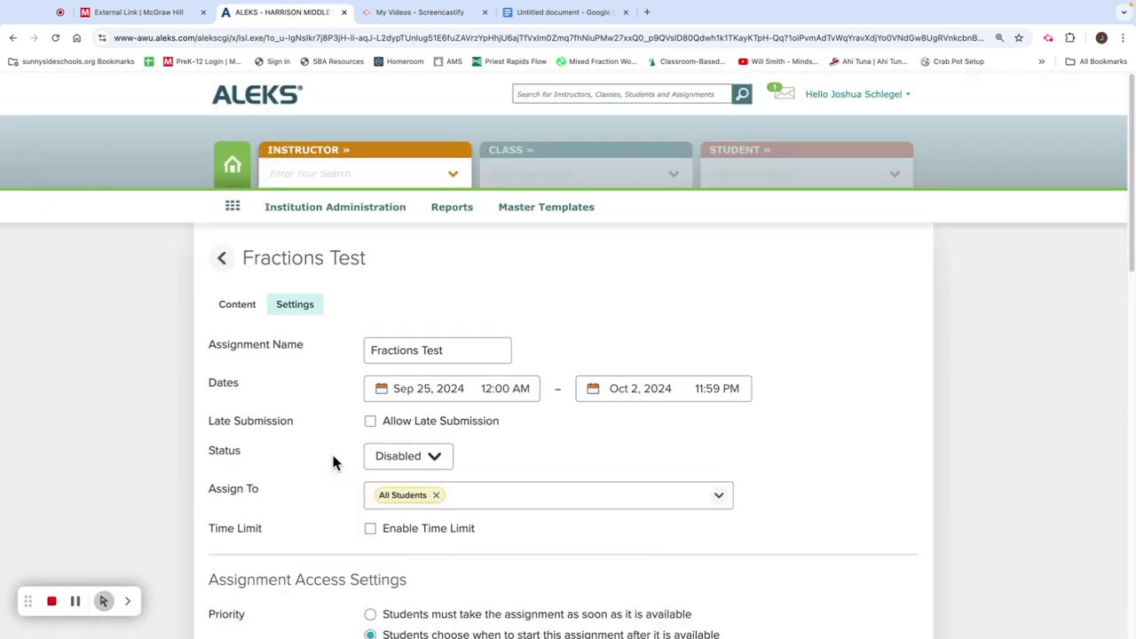
{"action": "scroll", "coordinate": [338, 457], "scroll_direction": "down", "scroll_amount": 1}
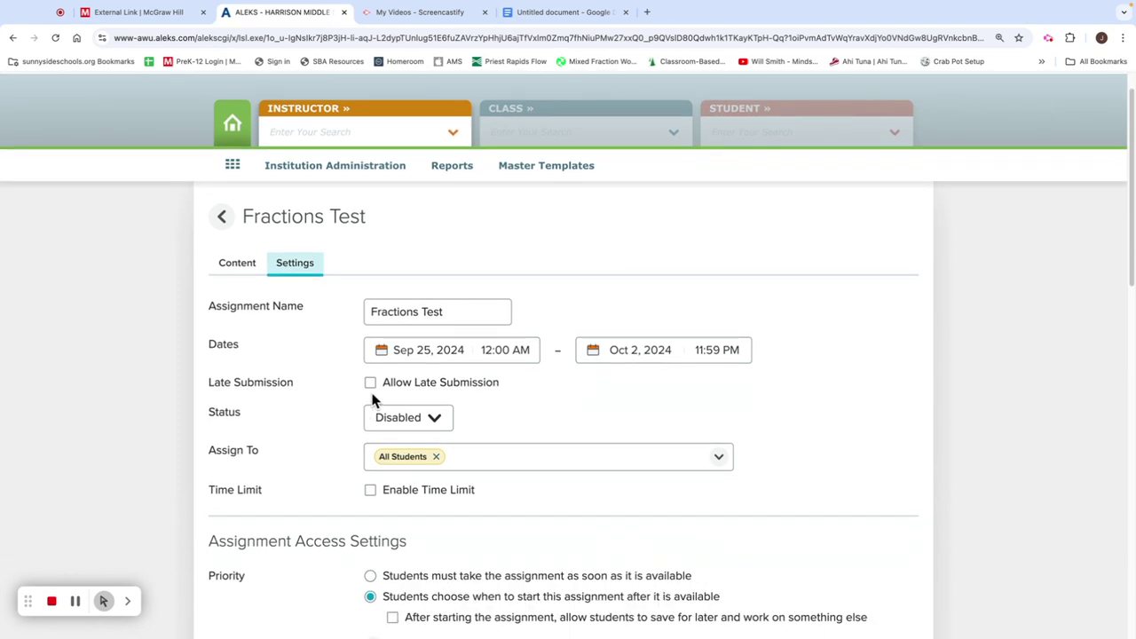
{"action": "left_click", "coordinate": [222, 217]}
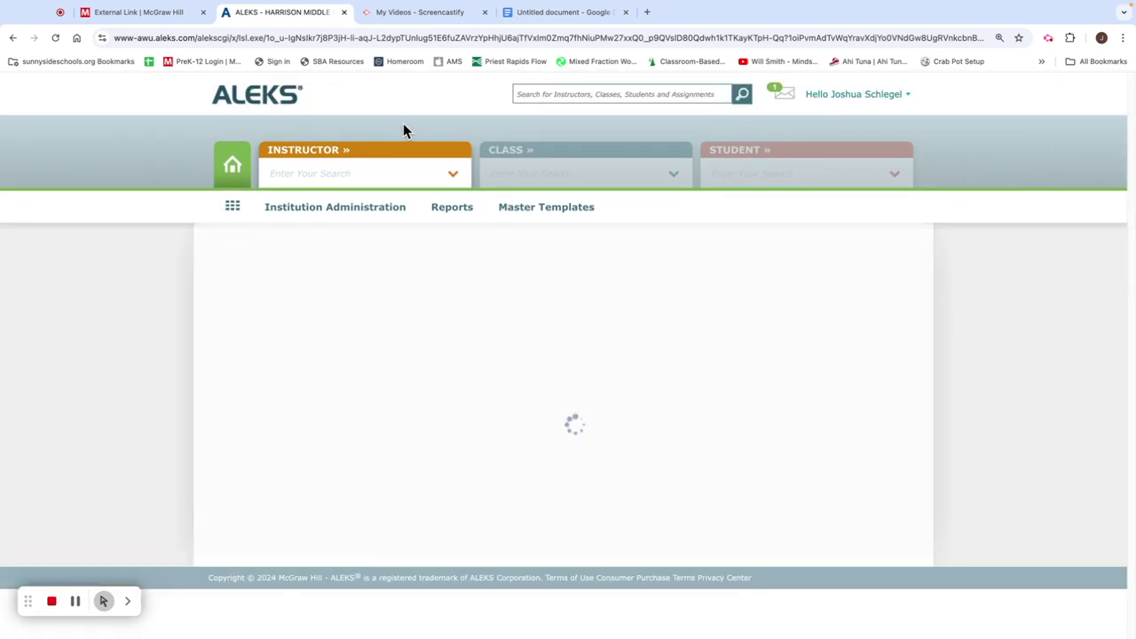
- Select the Math 6 instructor and open their 1(A) 1st Period Linked class
{"action": "left_click", "coordinate": [453, 177]}
{"action": "left_click", "coordinate": [400, 193]}
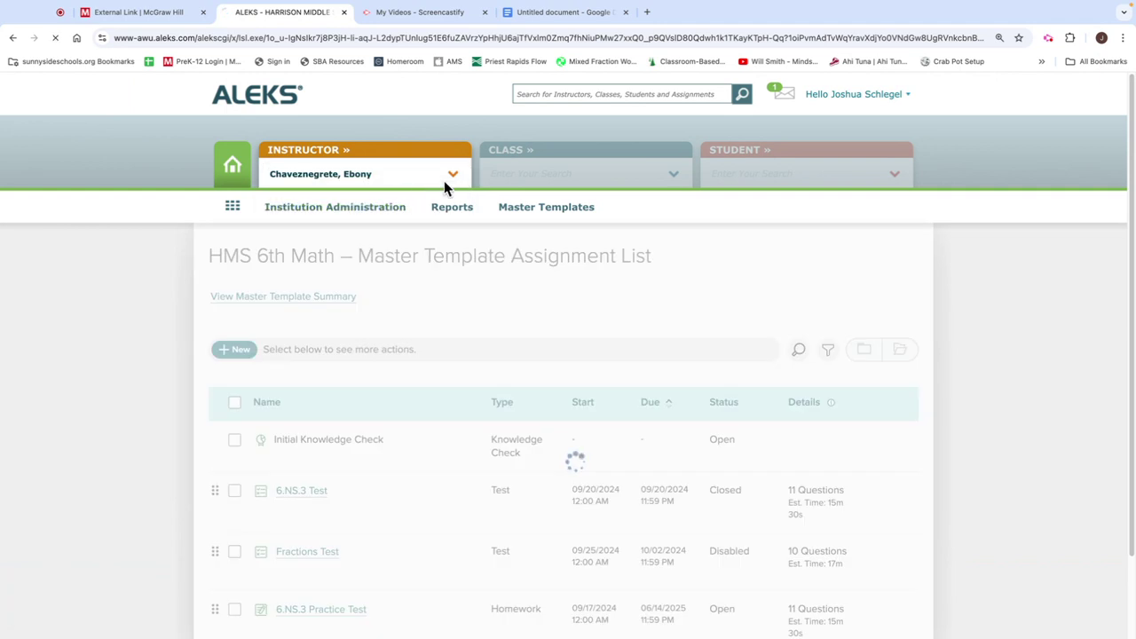
{"action": "left_click", "coordinate": [671, 176]}
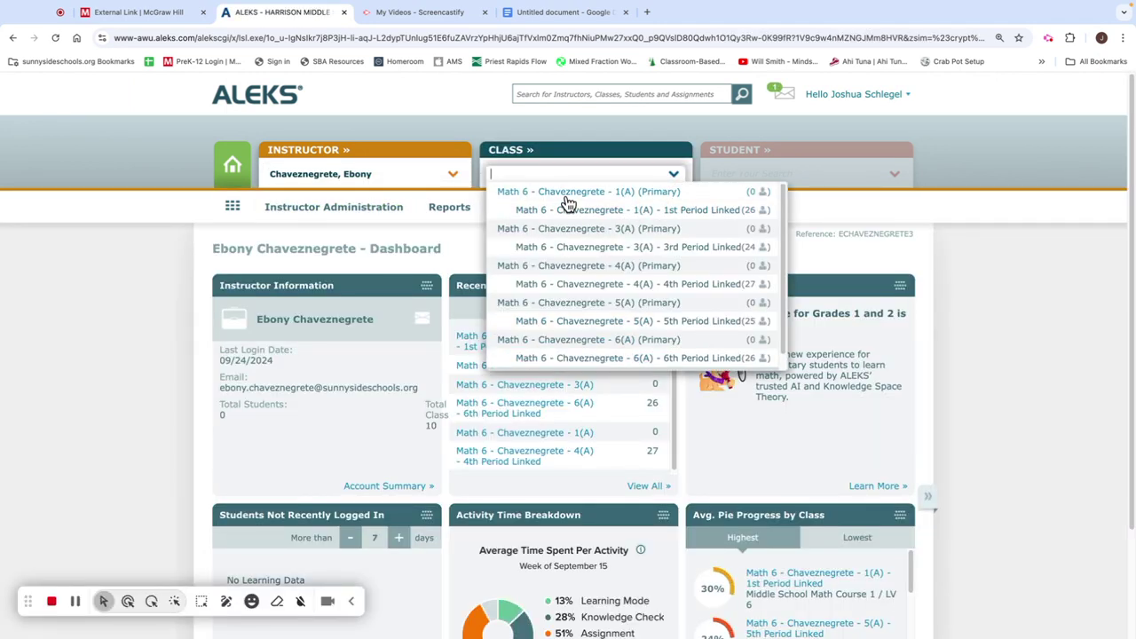
{"action": "left_click", "coordinate": [681, 213]}
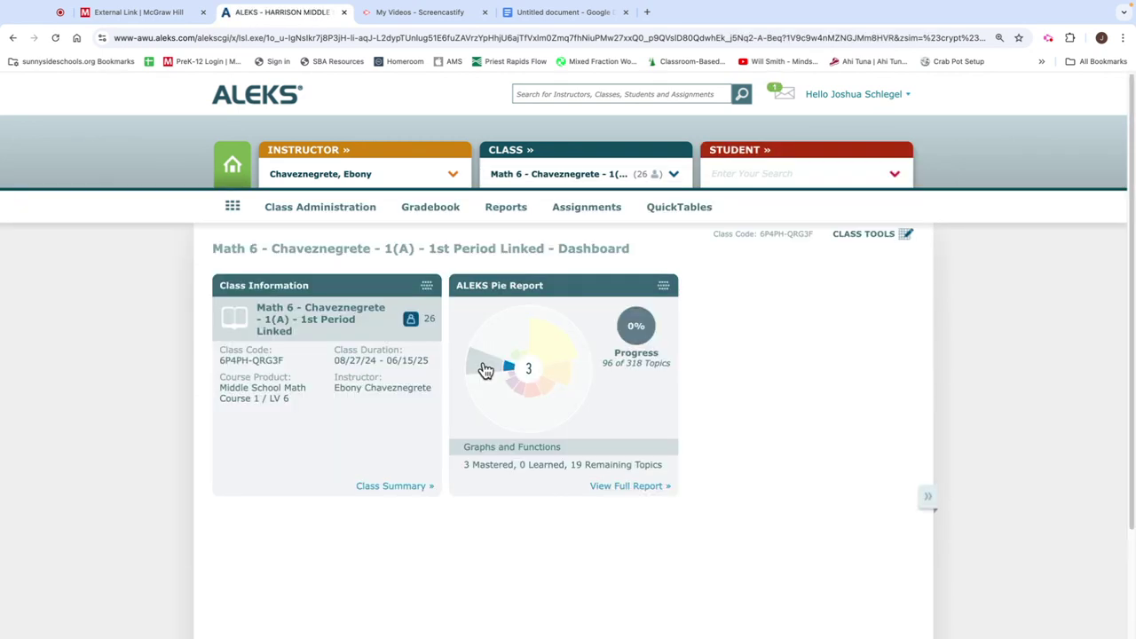
{"action": "mouse_move", "coordinate": [586, 209]}
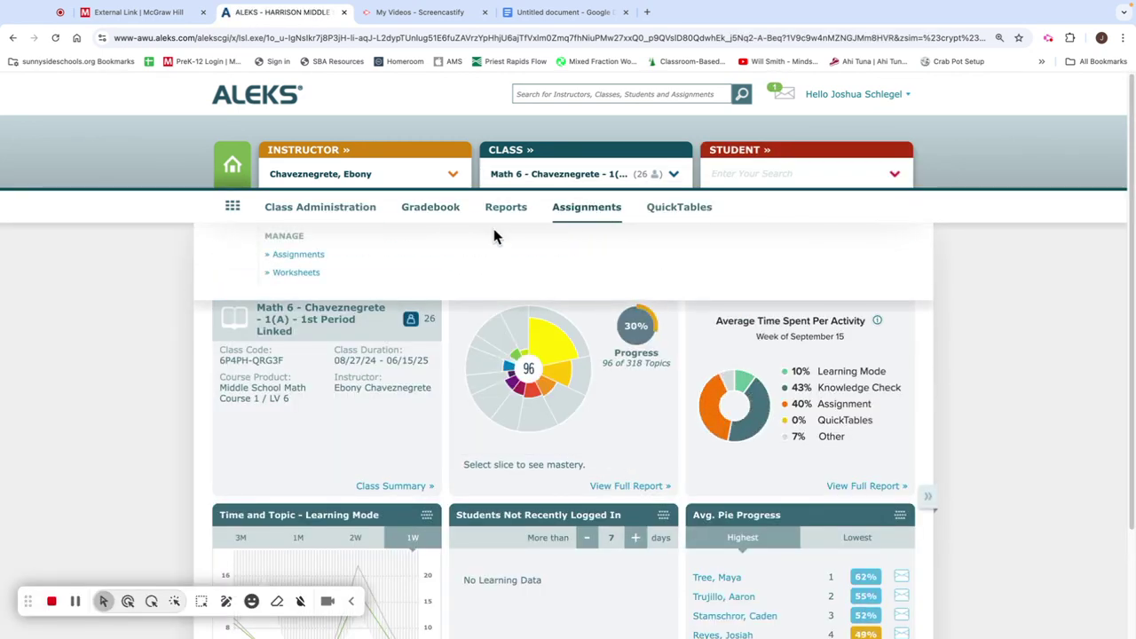
- Open the Fractions Test from the 1(A) 1st Period Linked class's assignment list
{"action": "left_click", "coordinate": [280, 258]}
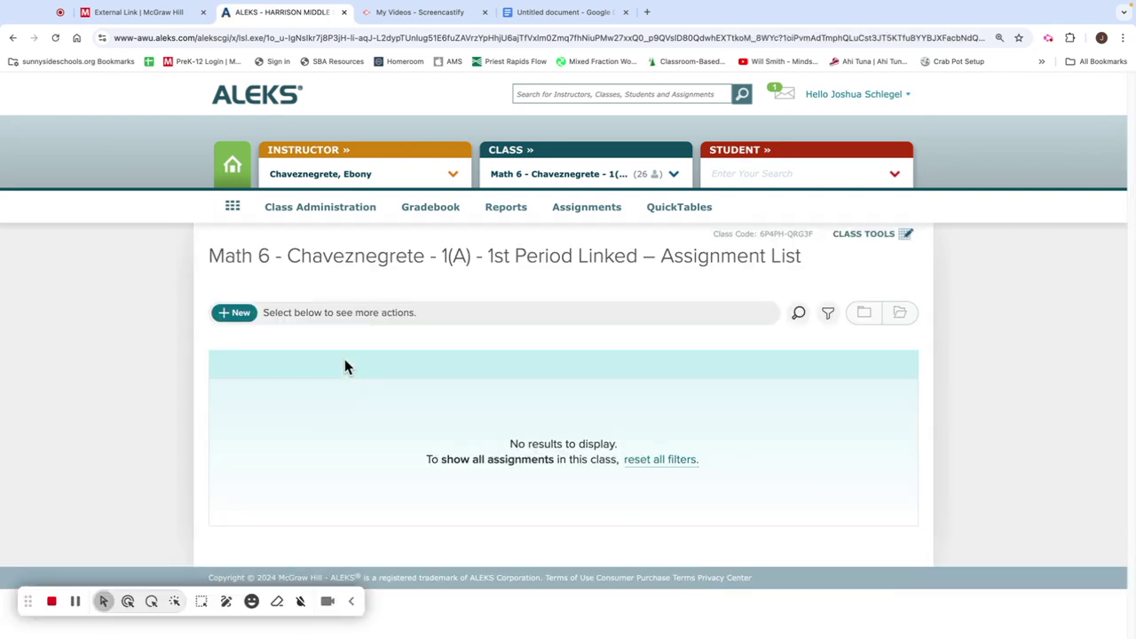
{"action": "scroll", "coordinate": [345, 367], "scroll_direction": "down", "scroll_amount": 2}
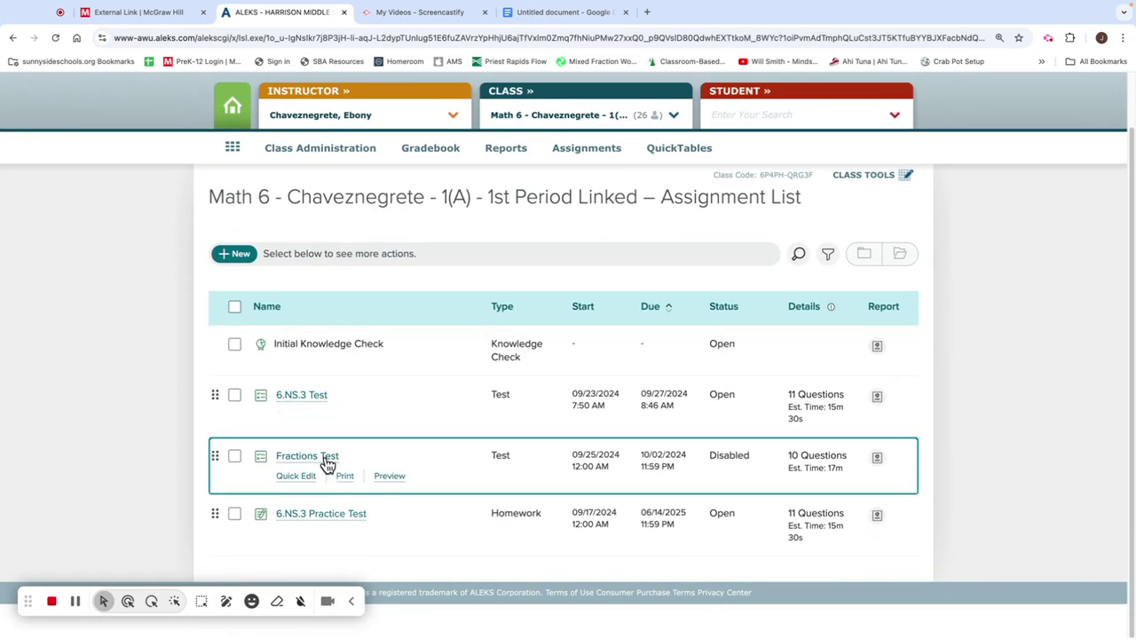
{"action": "left_click", "coordinate": [326, 459]}
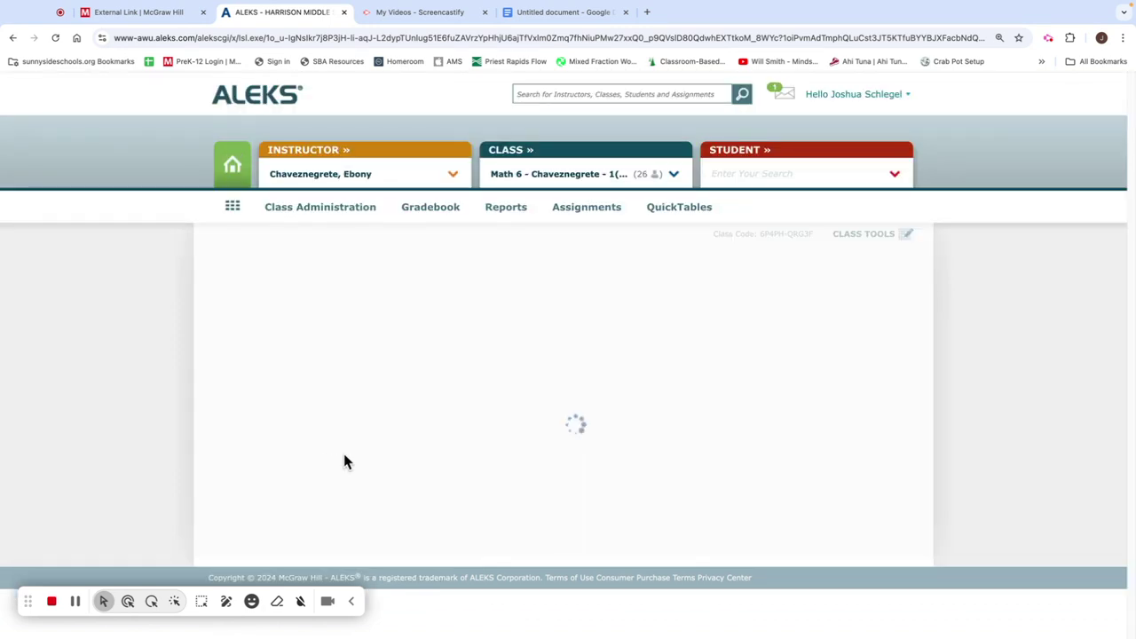
- Set the 1st Period Fractions Test's status to Enabled and save the assignment
{"action": "scroll", "coordinate": [502, 425], "scroll_direction": "down", "scroll_amount": 4}
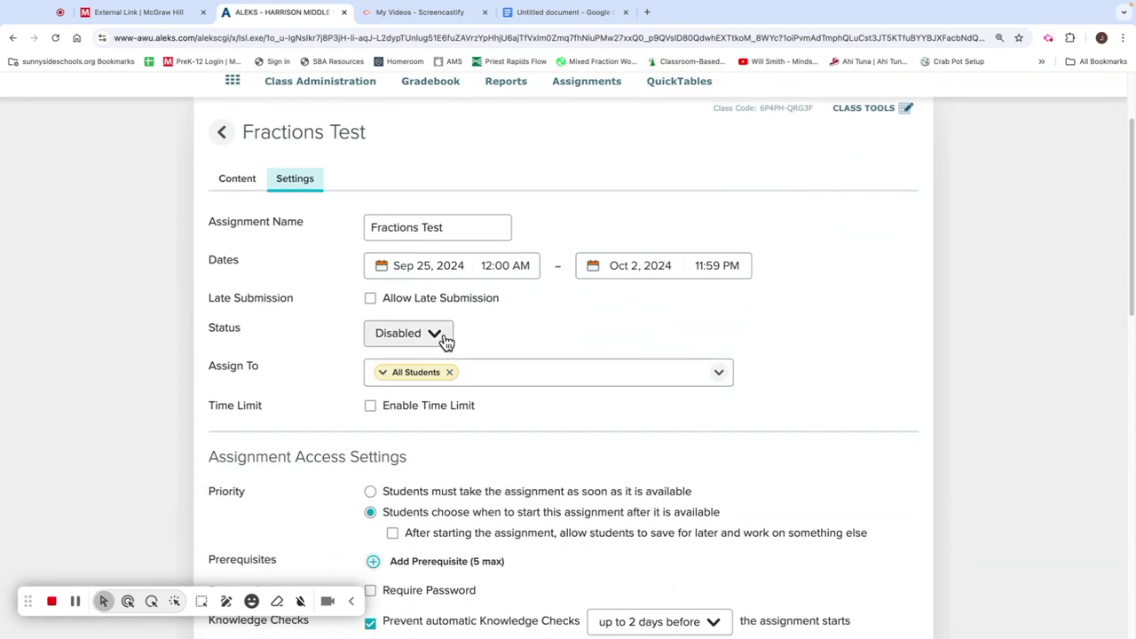
{"action": "left_click", "coordinate": [434, 335]}
{"action": "left_click", "coordinate": [434, 370]}
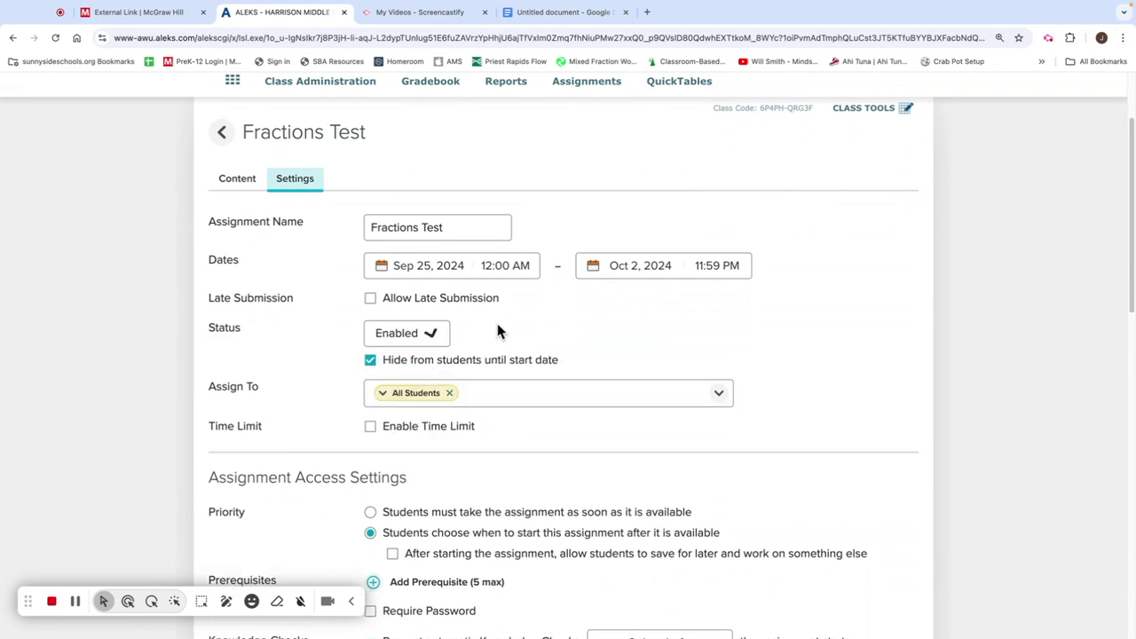
{"action": "scroll", "coordinate": [574, 360], "scroll_direction": "down", "scroll_amount": 2}
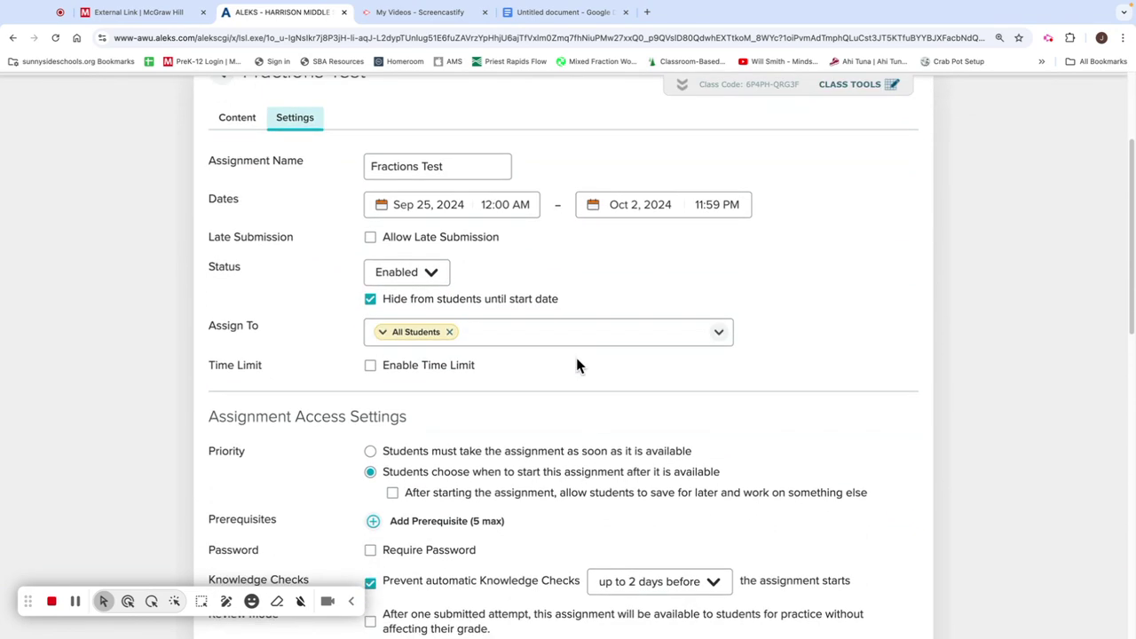
{"action": "scroll", "coordinate": [489, 398], "scroll_direction": "down", "scroll_amount": 15}
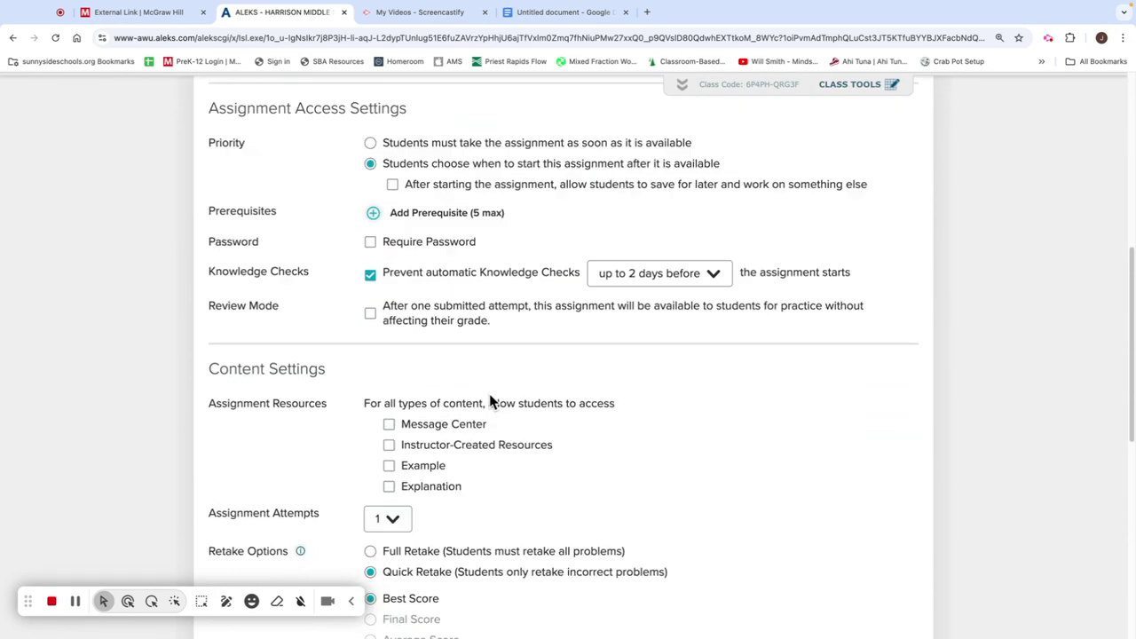
{"action": "scroll", "coordinate": [387, 557], "scroll_direction": "down", "scroll_amount": 4}
{"action": "left_click", "coordinate": [302, 499]}
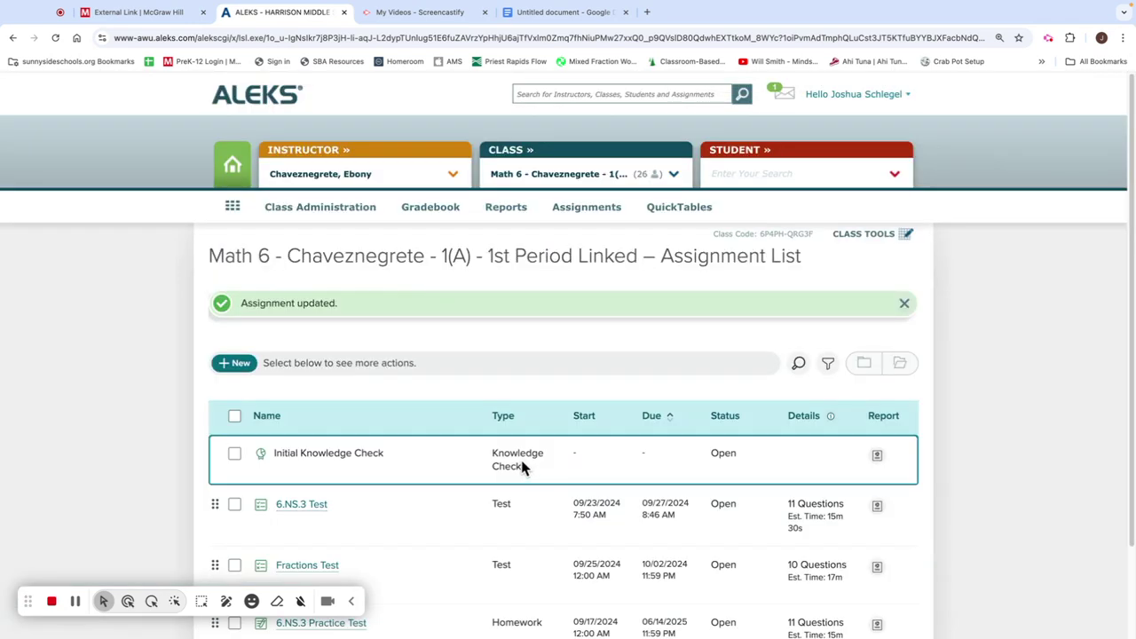
{"action": "scroll", "coordinate": [482, 467], "scroll_direction": "down", "scroll_amount": 2}
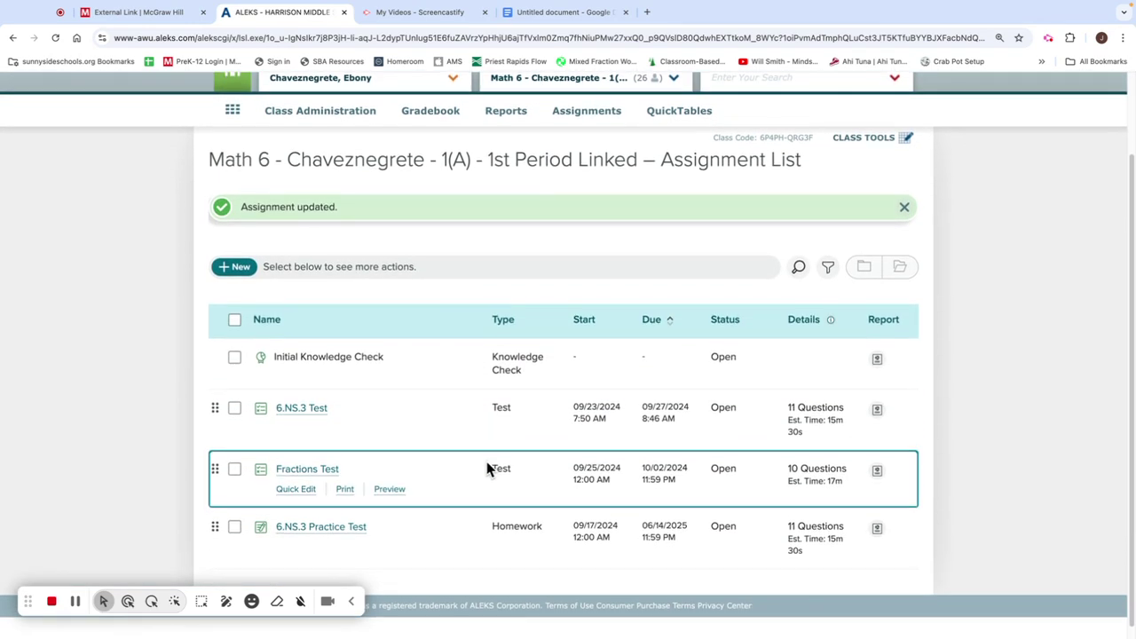
- Reopen the 1st Period Fractions Test, set its status back to Disabled, and save the assignment
{"action": "left_click", "coordinate": [327, 472]}
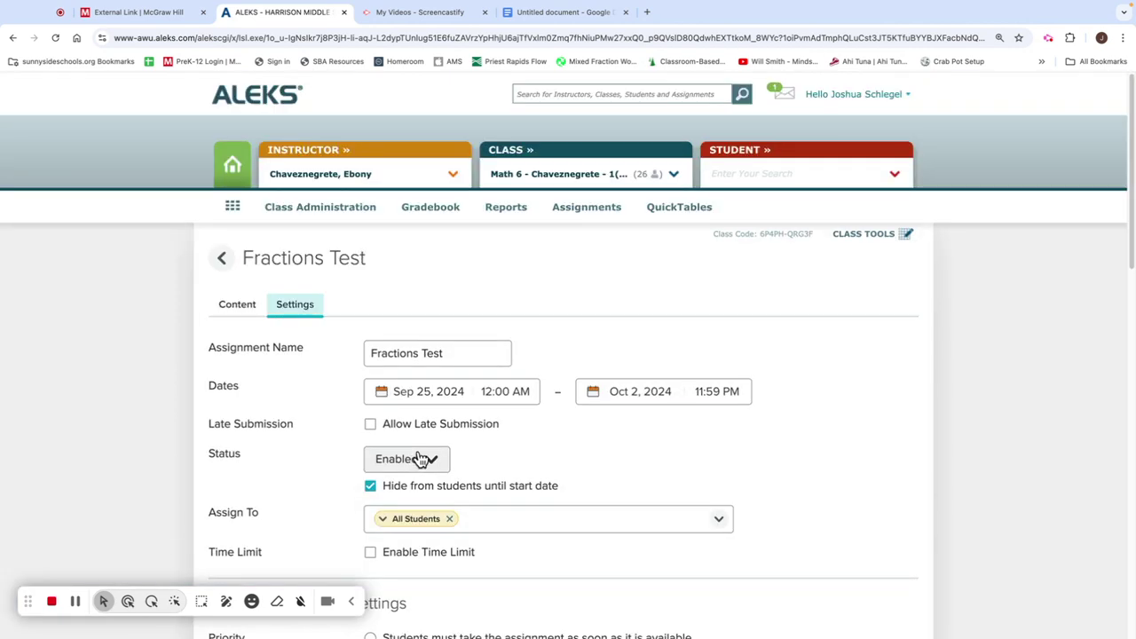
{"action": "left_click", "coordinate": [433, 464]}
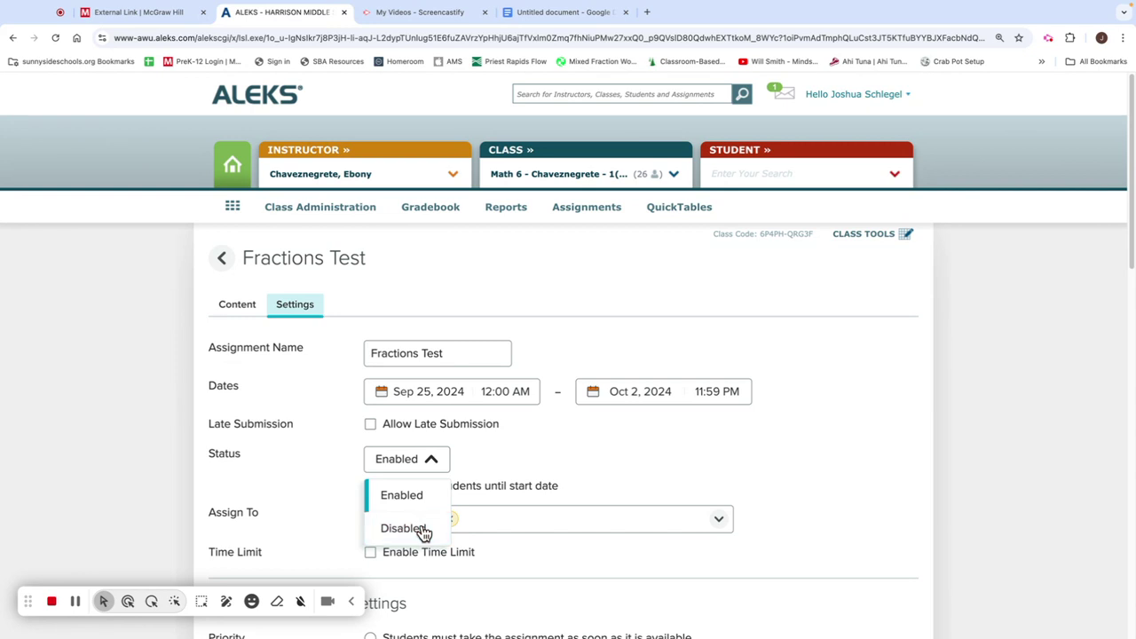
{"action": "left_click", "coordinate": [421, 529]}
{"action": "scroll", "coordinate": [512, 457], "scroll_direction": "down", "scroll_amount": 2}
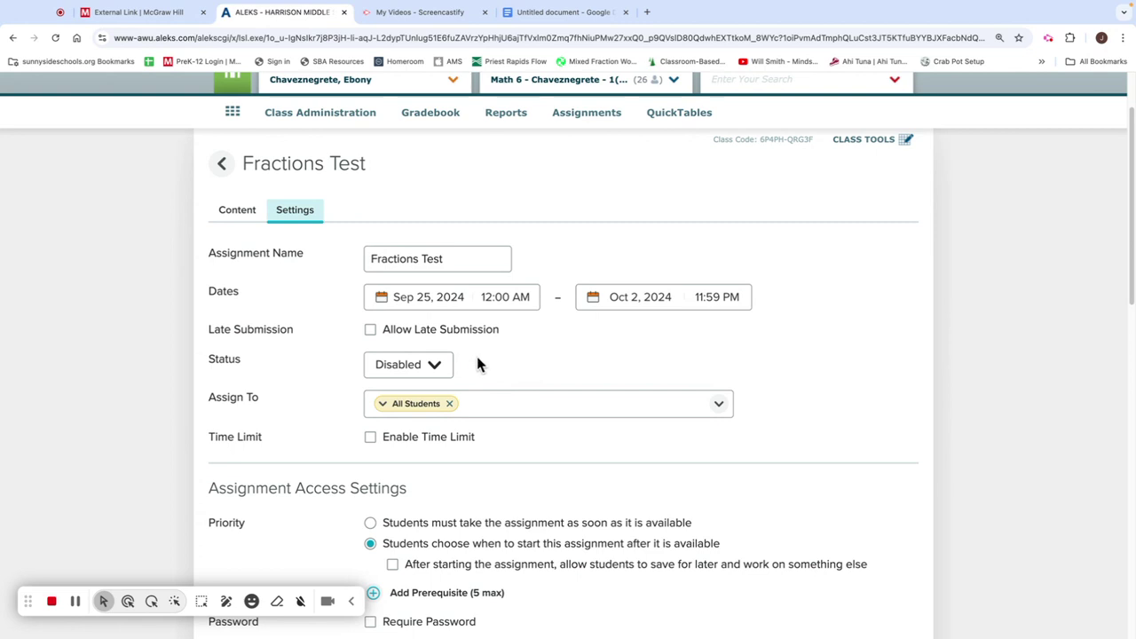
{"action": "scroll", "coordinate": [500, 396], "scroll_direction": "down", "scroll_amount": 2}
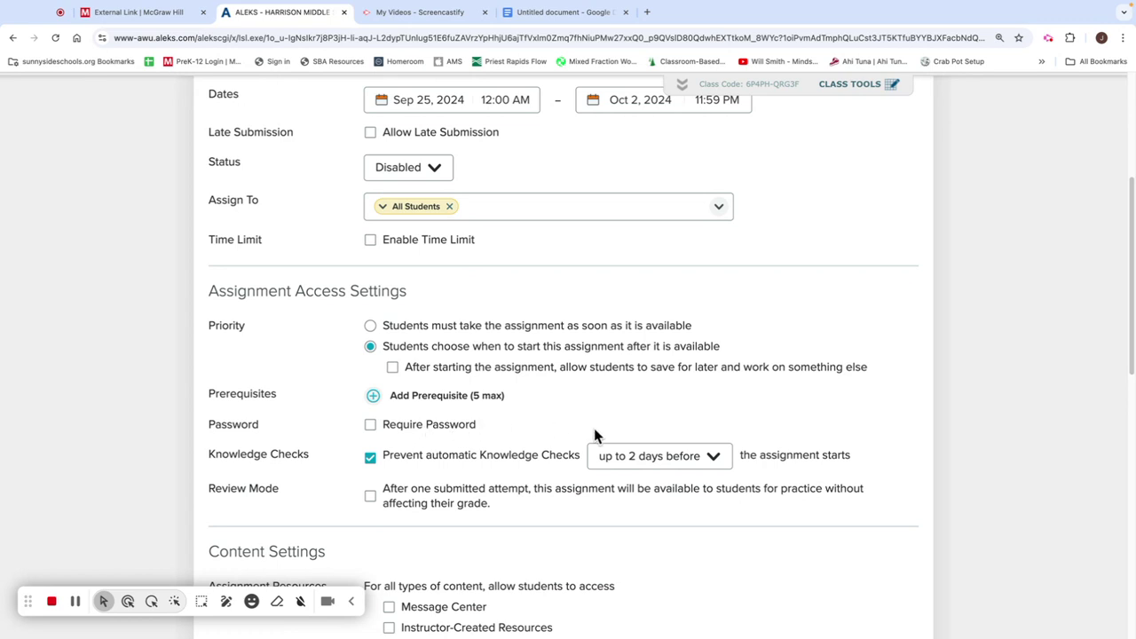
{"action": "scroll", "coordinate": [547, 439], "scroll_direction": "up", "scroll_amount": 3}
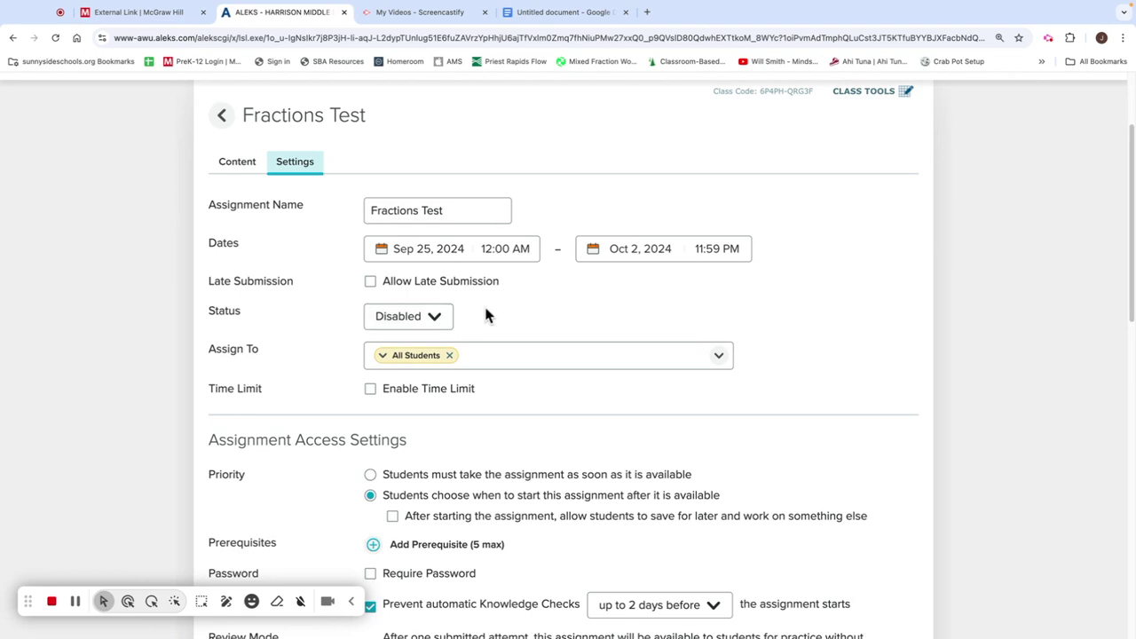
{"action": "scroll", "coordinate": [588, 342], "scroll_direction": "down", "scroll_amount": 1}
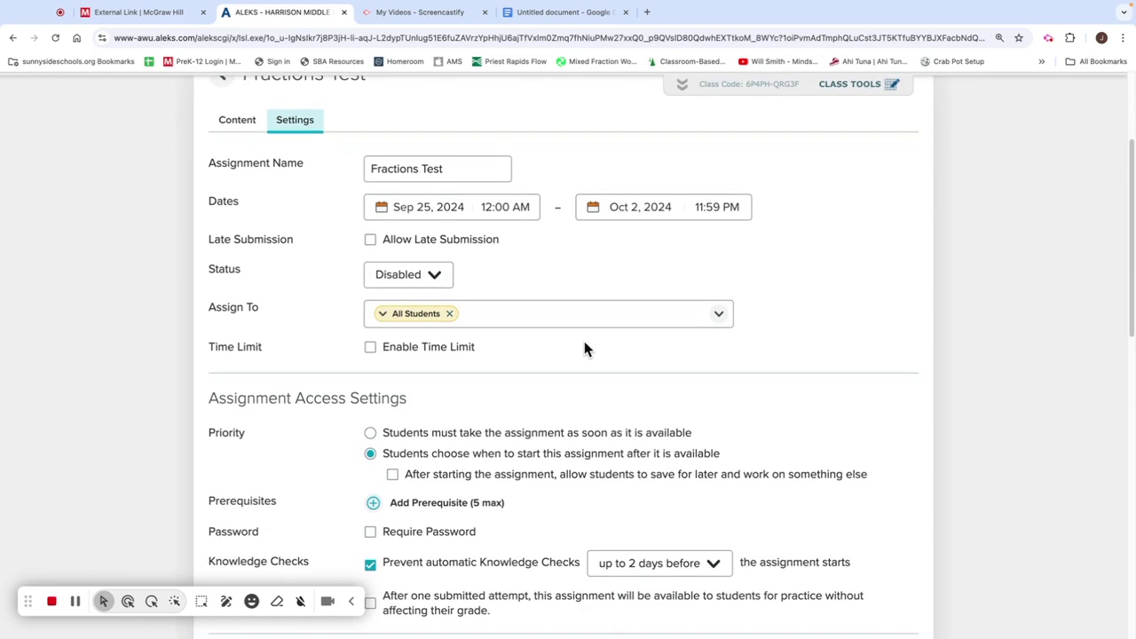
{"action": "scroll", "coordinate": [586, 348], "scroll_direction": "down", "scroll_amount": 2}
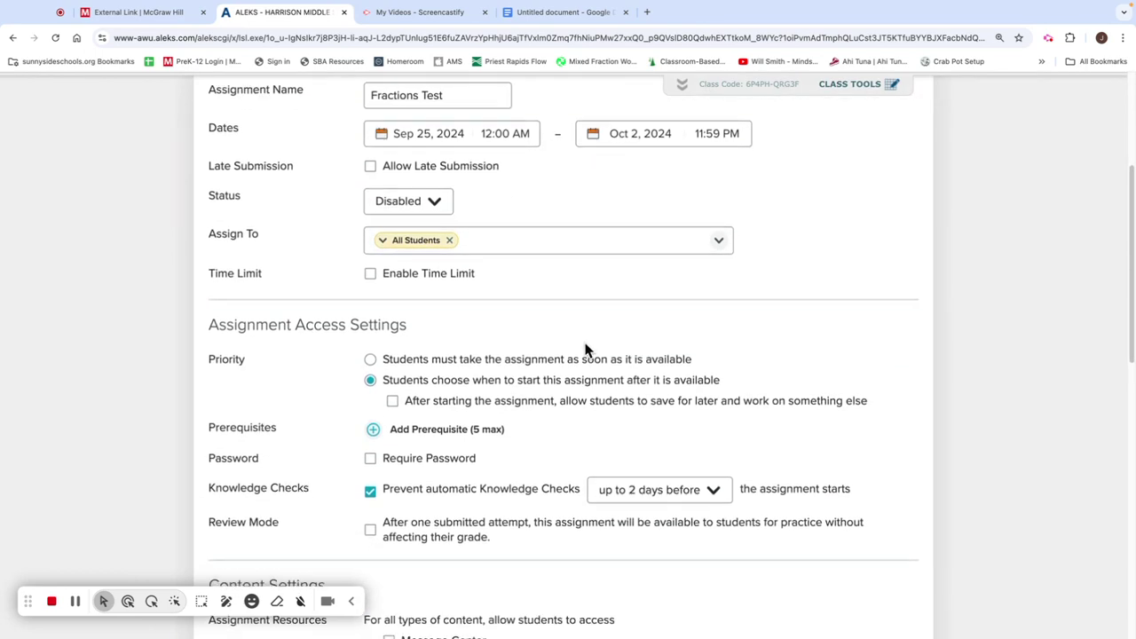
{"action": "scroll", "coordinate": [583, 350], "scroll_direction": "down", "scroll_amount": 8}
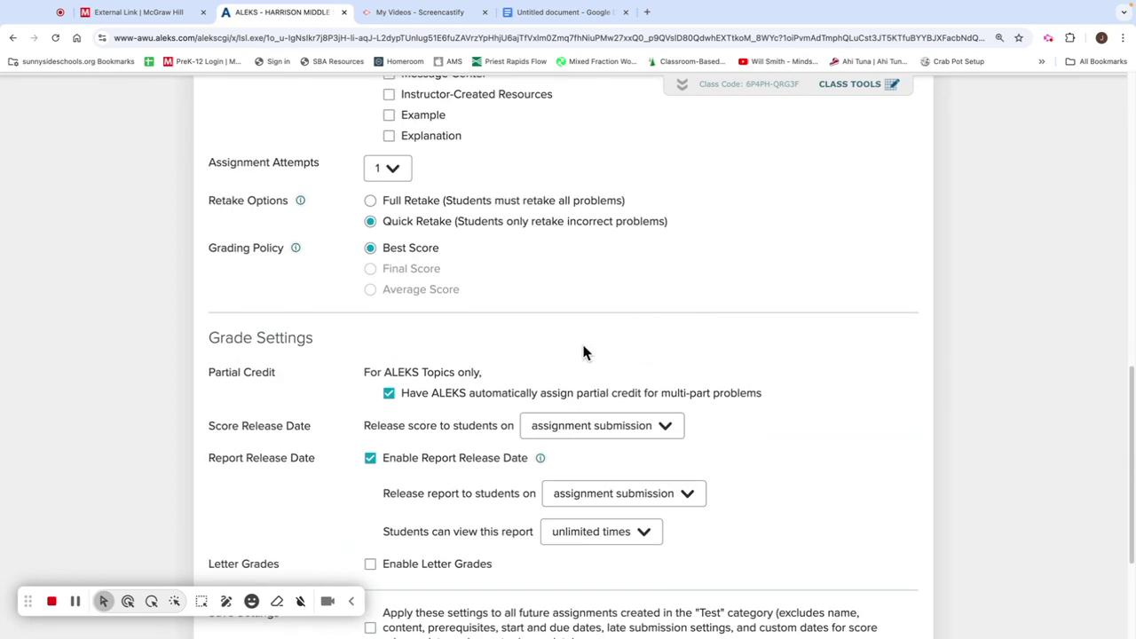
{"action": "left_click", "coordinate": [296, 498]}
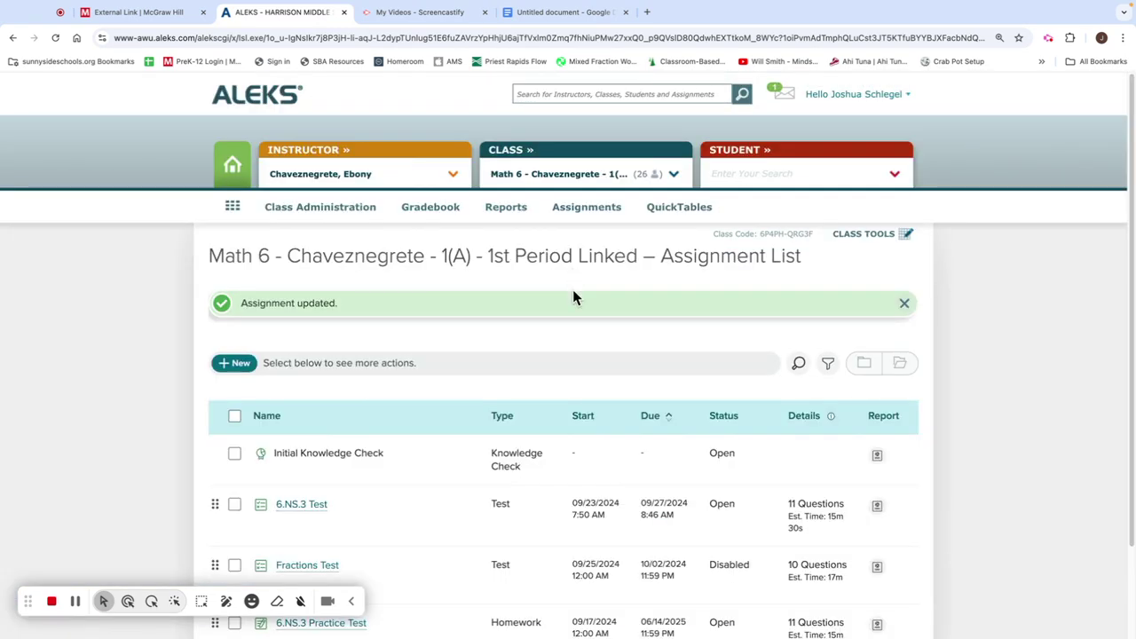
{"action": "scroll", "coordinate": [517, 456], "scroll_direction": "down", "scroll_amount": 2}
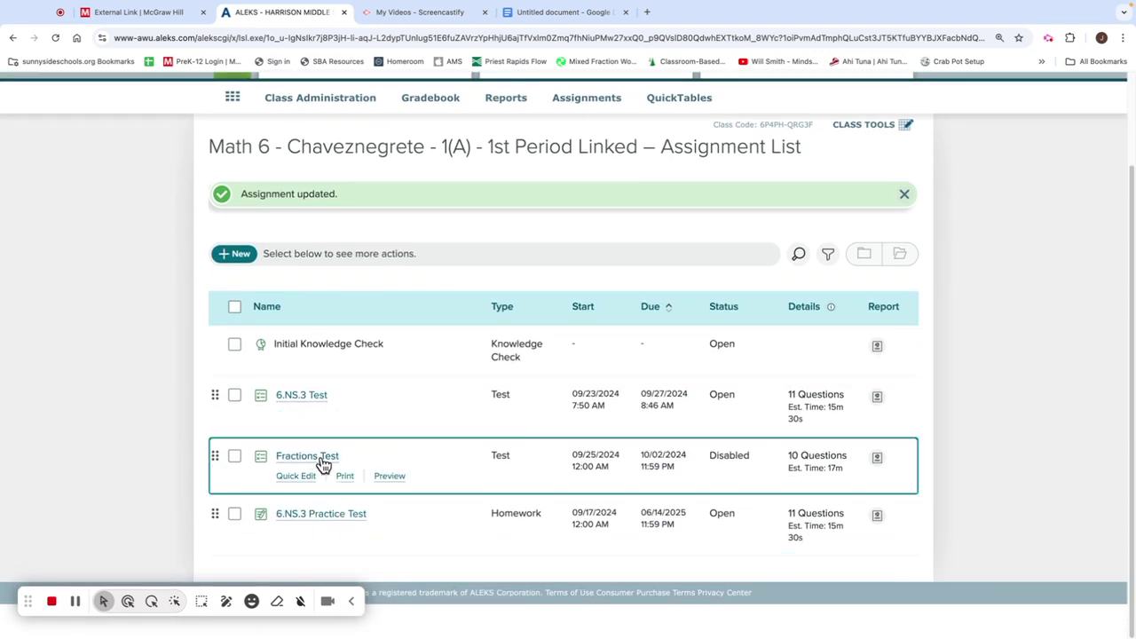
{"action": "scroll", "coordinate": [467, 520], "scroll_direction": "up", "scroll_amount": 2}
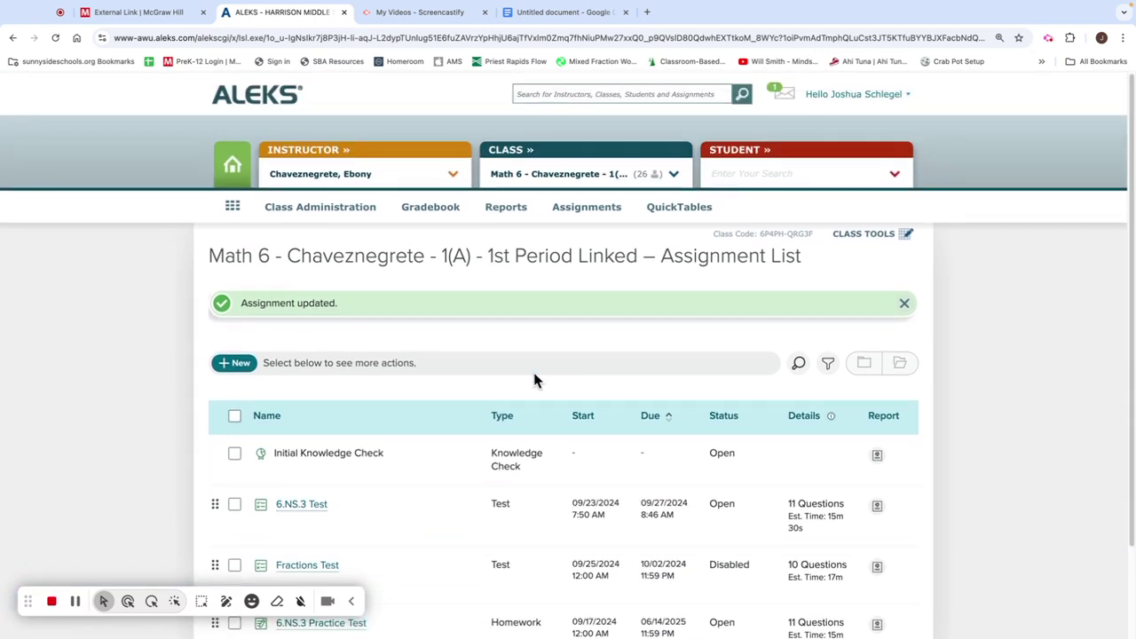
- Switch to the 3(A) 3rd Period Linked class and open its Fractions Test
{"action": "left_click", "coordinate": [672, 177]}
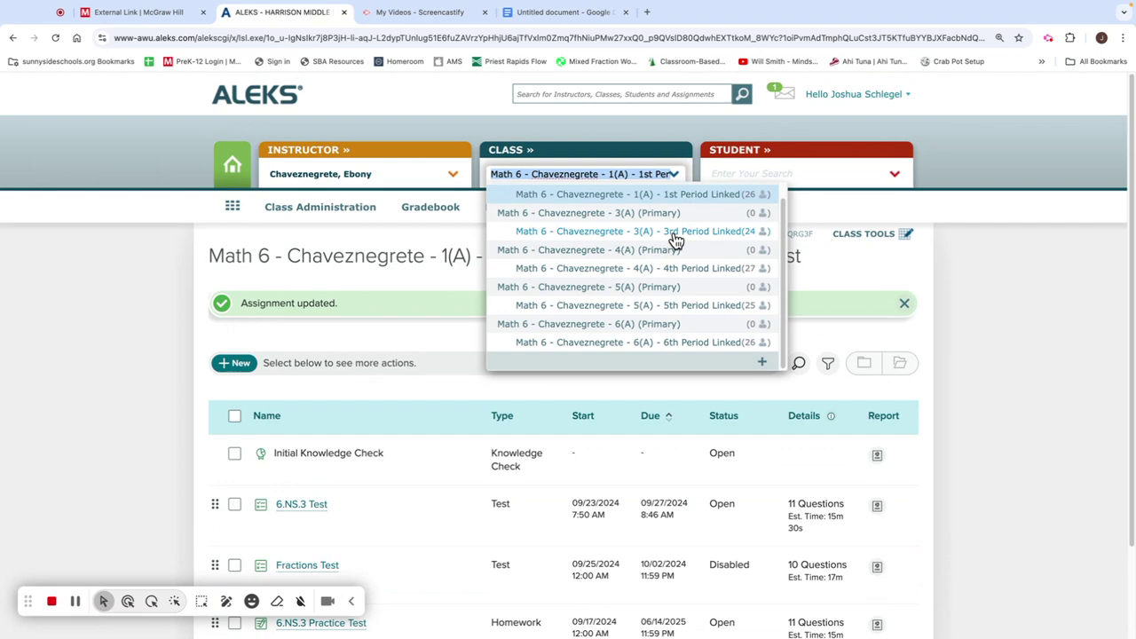
{"action": "left_click", "coordinate": [675, 232]}
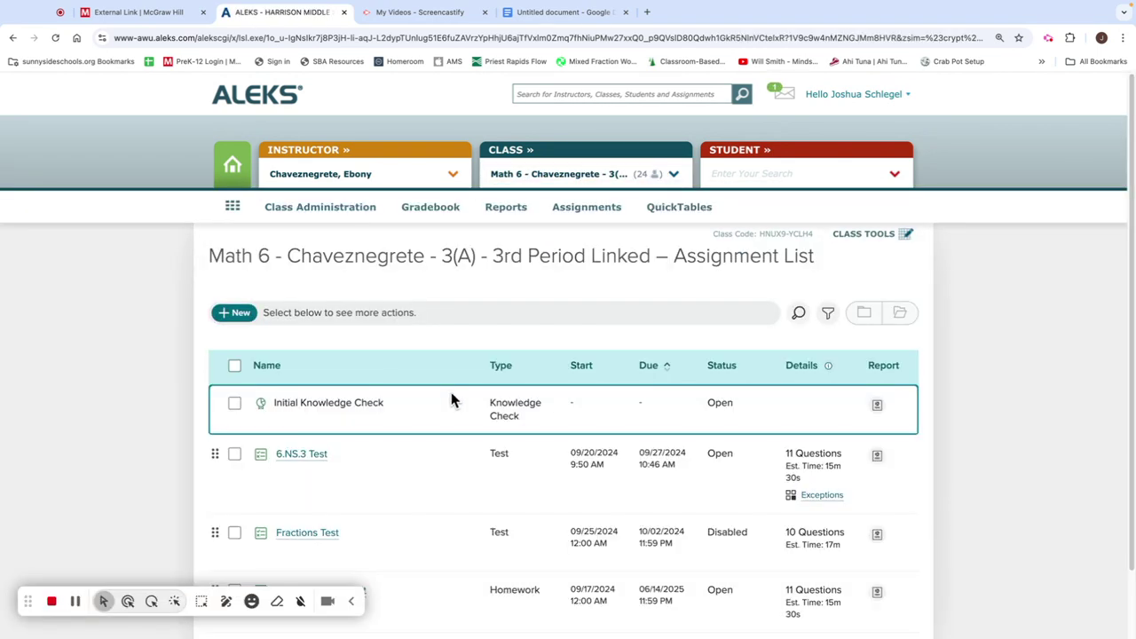
{"action": "scroll", "coordinate": [411, 401], "scroll_direction": "down", "scroll_amount": 1}
{"action": "left_click", "coordinate": [312, 462]}
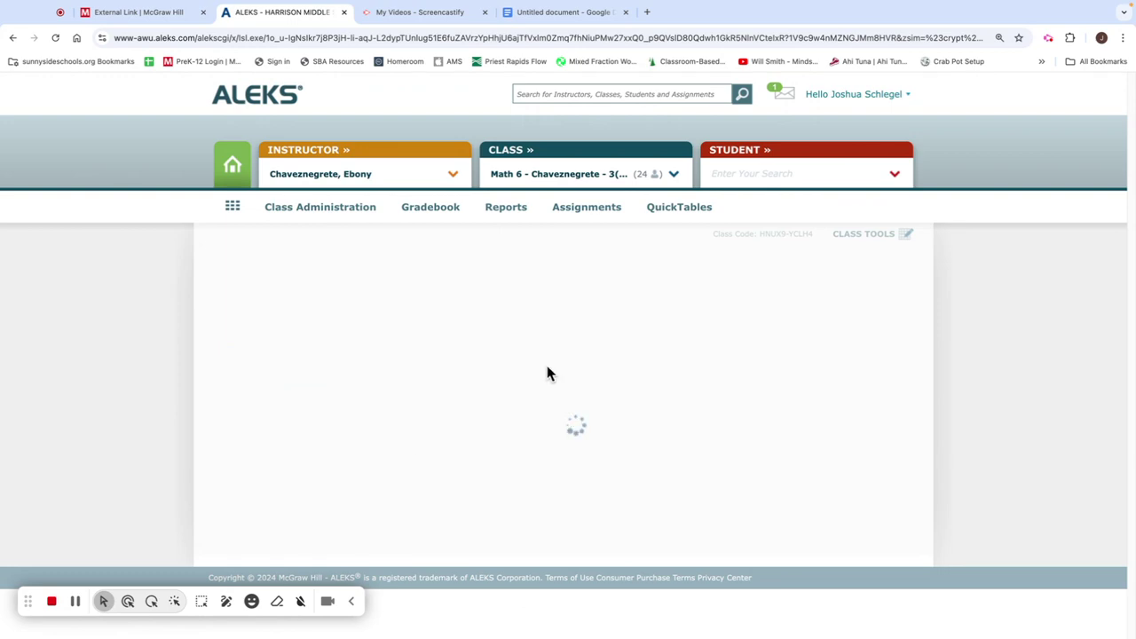
- Set the 3rd Period Fractions Test's status to Enabled and save the assignment
{"action": "left_click", "coordinate": [435, 468]}
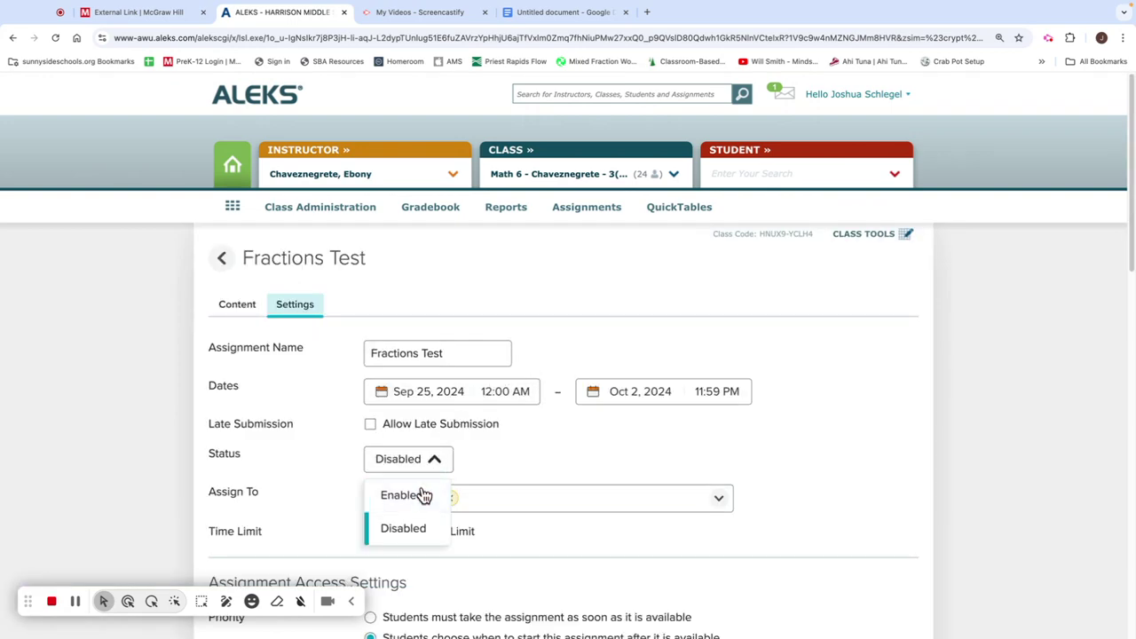
{"action": "left_click", "coordinate": [424, 495]}
{"action": "scroll", "coordinate": [524, 433], "scroll_direction": "down", "scroll_amount": 10}
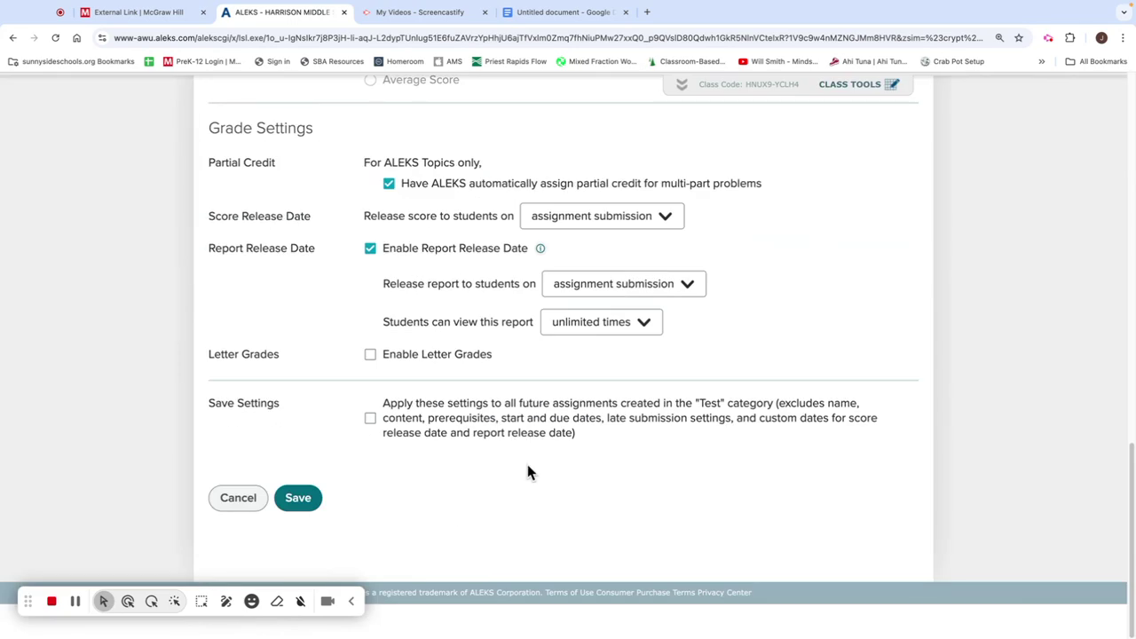
{"action": "left_click", "coordinate": [298, 498]}
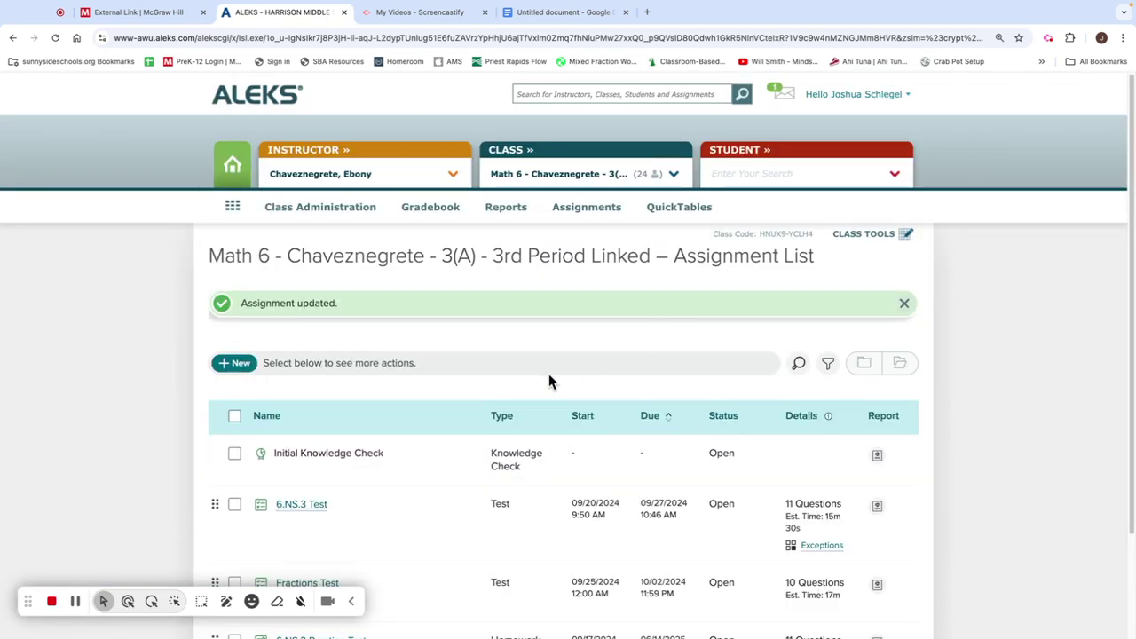
{"action": "scroll", "coordinate": [547, 376], "scroll_direction": "down", "scroll_amount": 2}
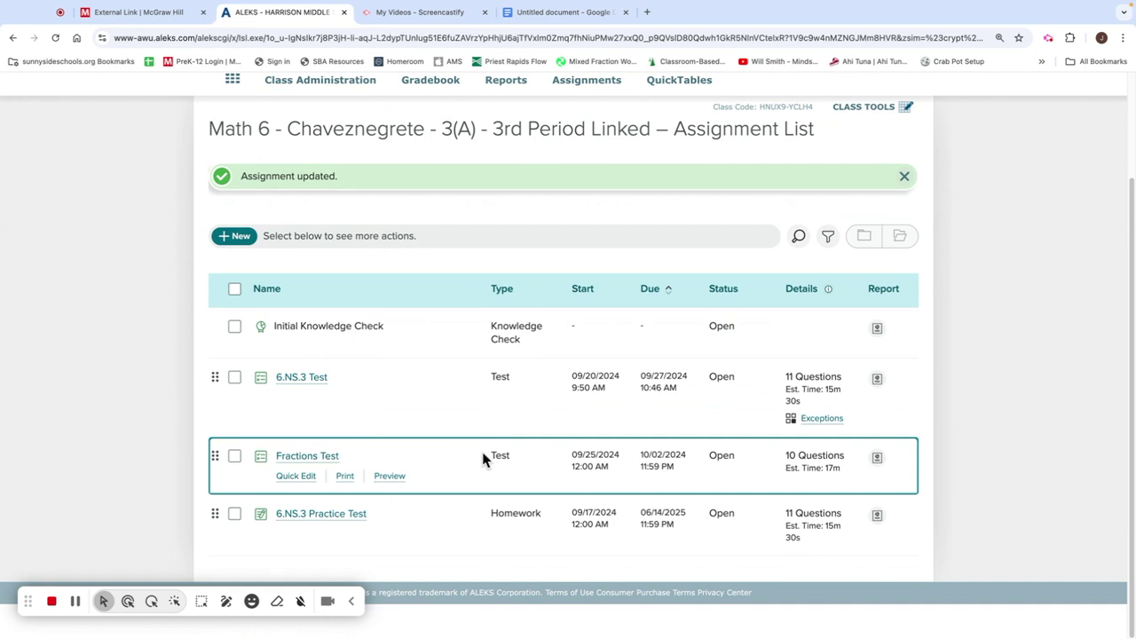
{"action": "scroll", "coordinate": [482, 458], "scroll_direction": "up", "scroll_amount": 2}
{"action": "left_click", "coordinate": [672, 175]}
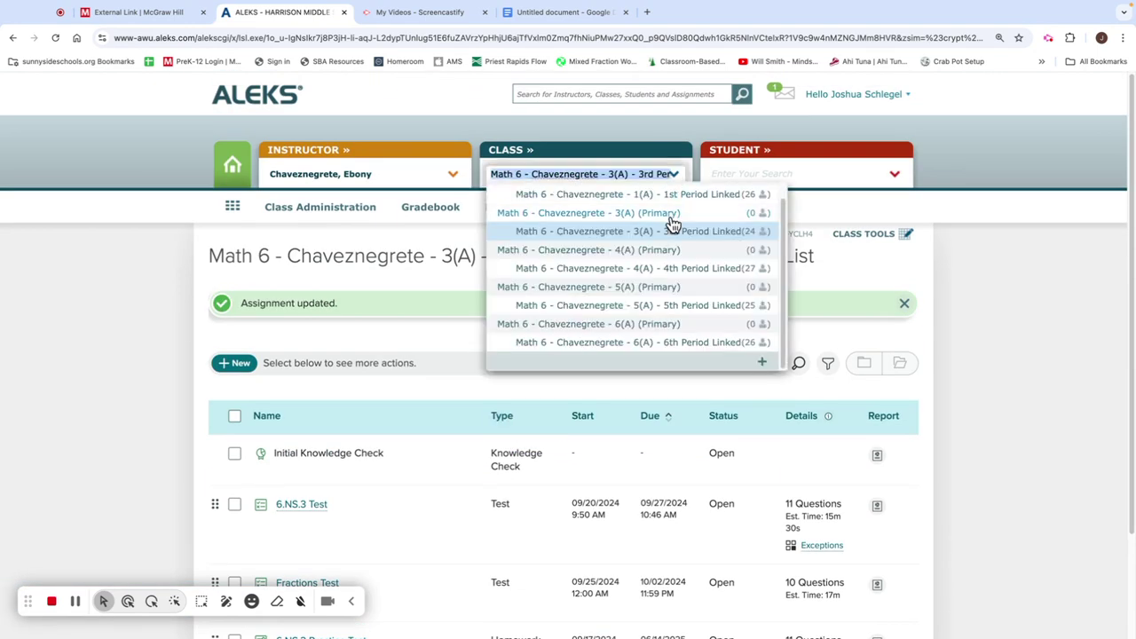
{"action": "left_click", "coordinate": [670, 269]}
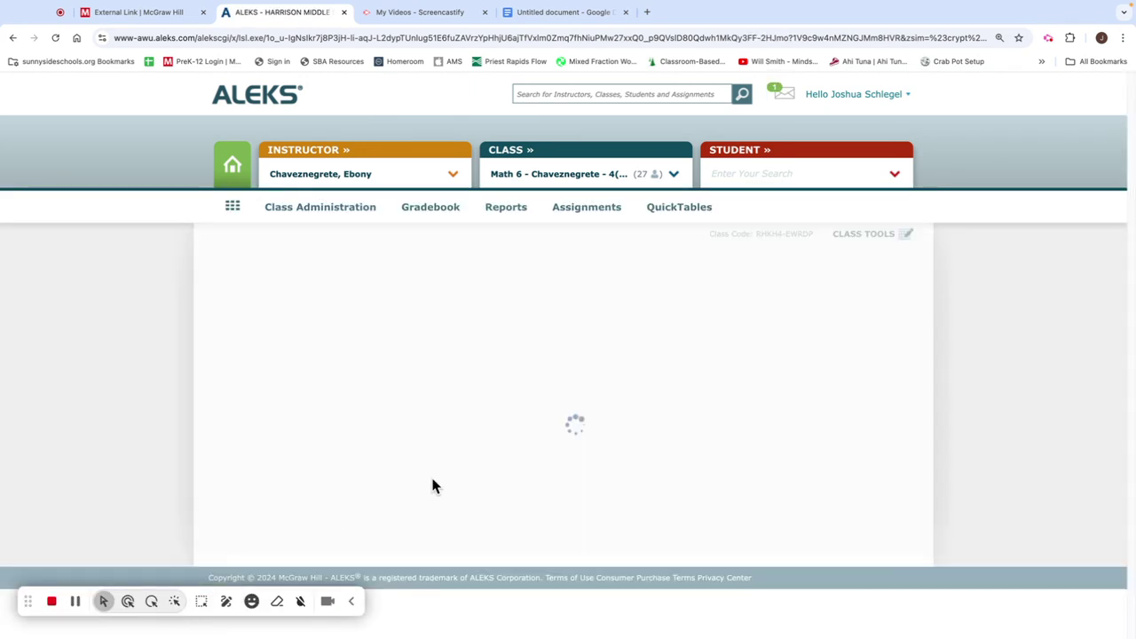
{"action": "scroll", "coordinate": [511, 397], "scroll_direction": "down", "scroll_amount": 1}
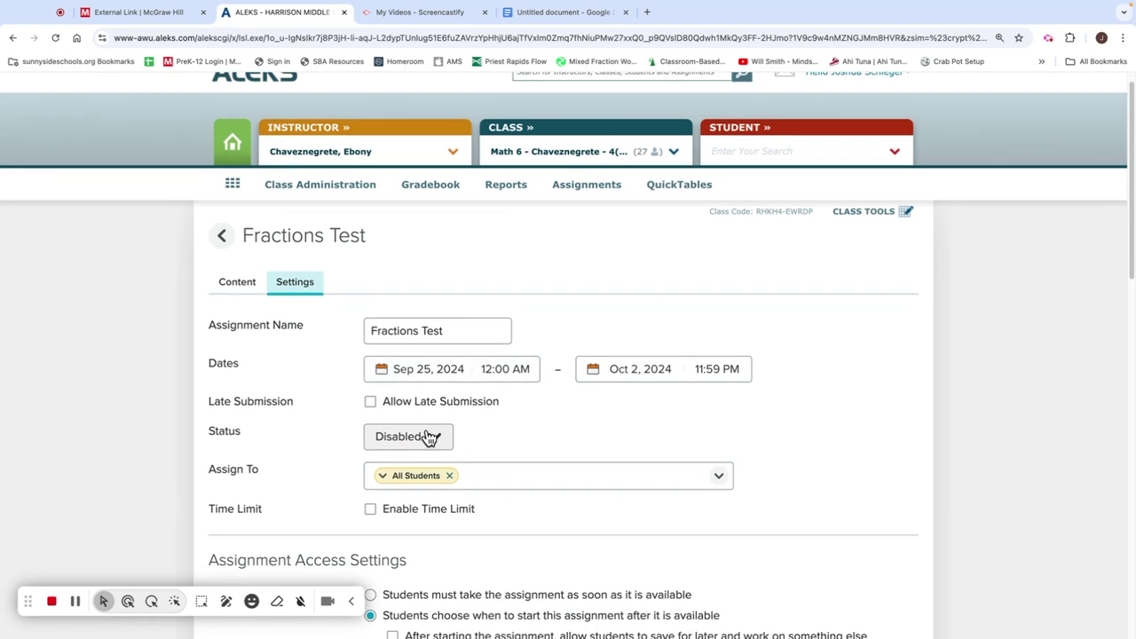
- Return to the 3(A) 3rd Period Linked class without saving the current page and reopen its Fractions Test
{"action": "left_click", "coordinate": [673, 152]}
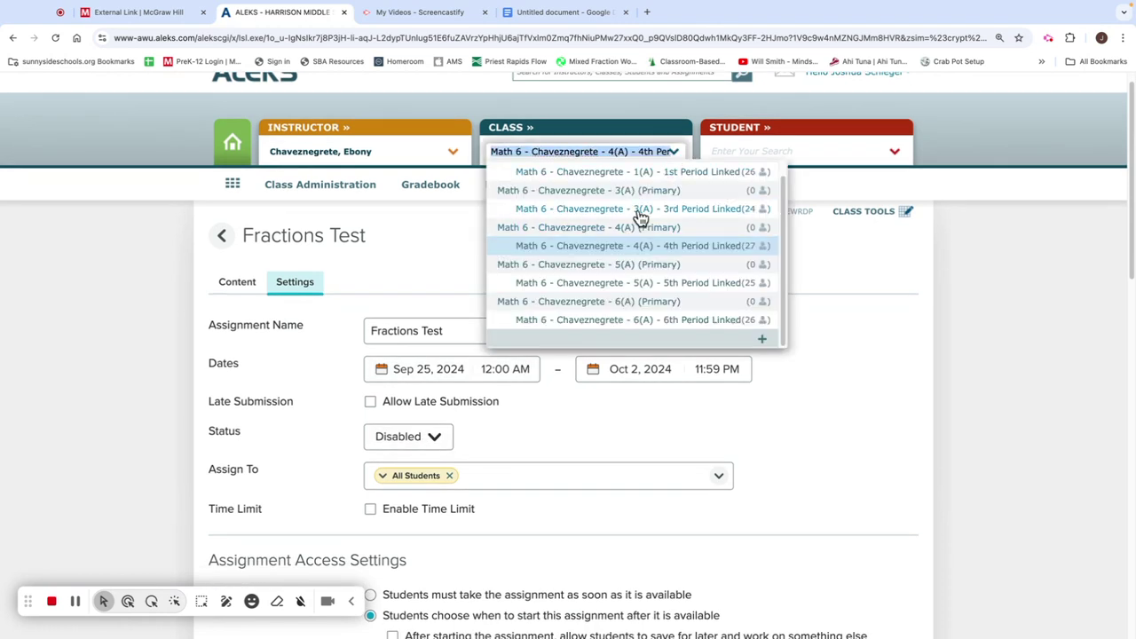
{"action": "left_click", "coordinate": [638, 211]}
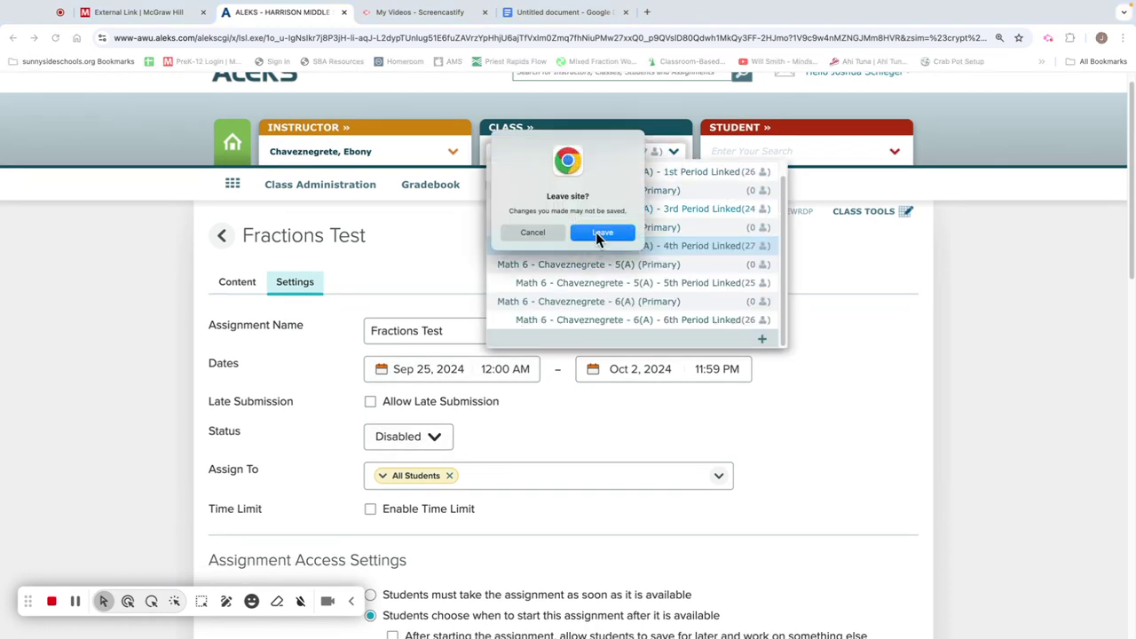
{"action": "left_click", "coordinate": [600, 233]}
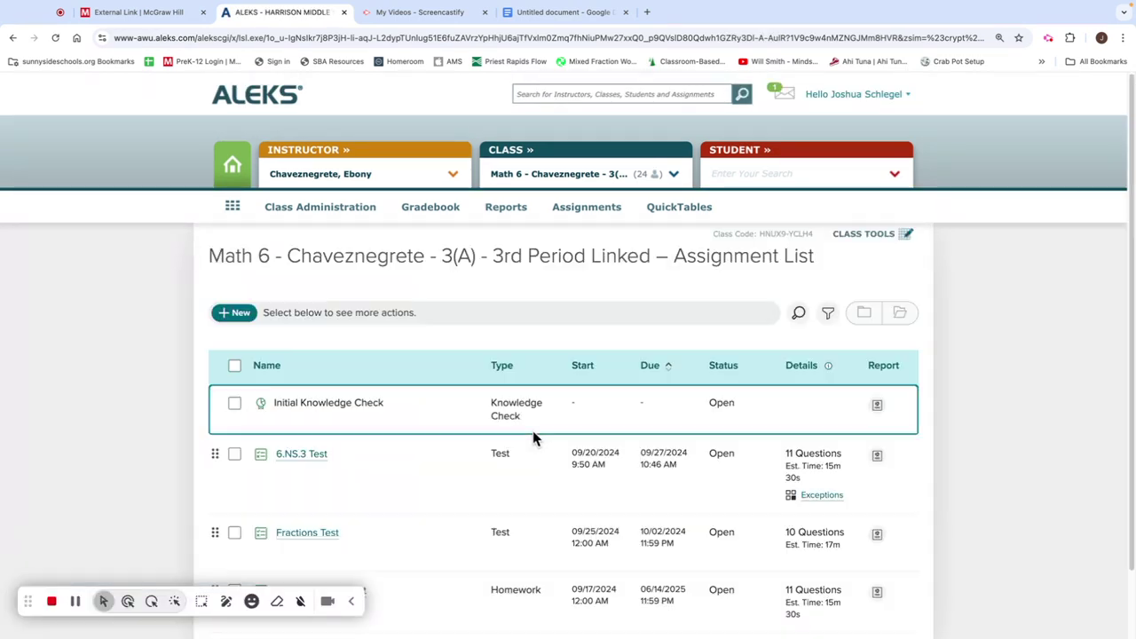
{"action": "scroll", "coordinate": [532, 431], "scroll_direction": "down", "scroll_amount": 1}
{"action": "left_click", "coordinate": [320, 462]}
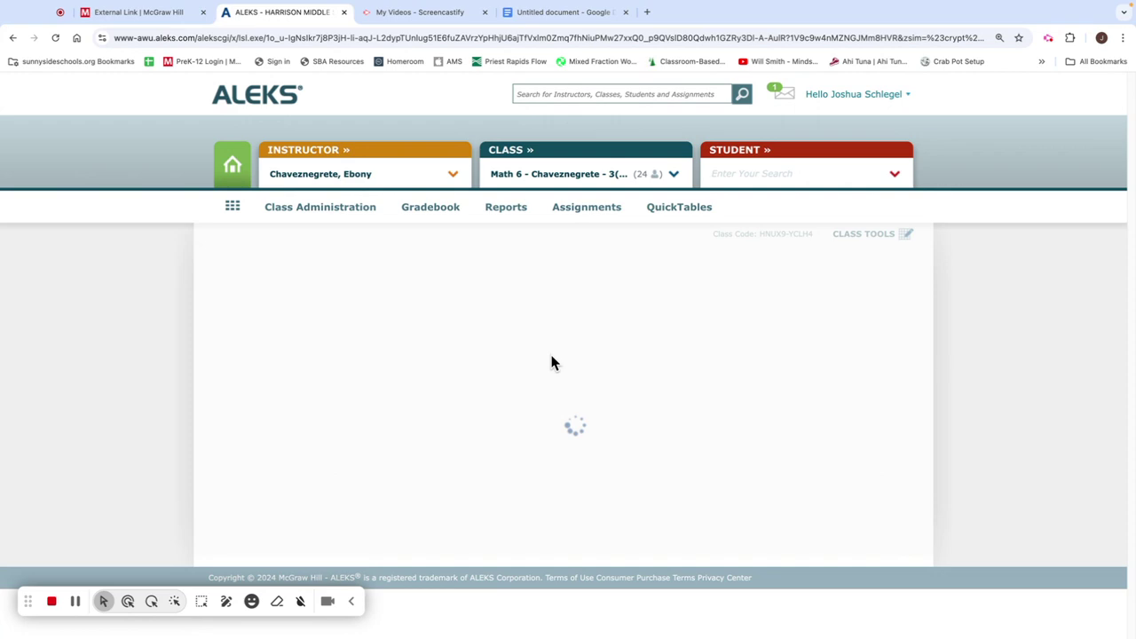
- Set the 3rd Period Fractions Test's status back to Disabled and save the assignment
{"action": "left_click", "coordinate": [437, 461]}
{"action": "left_click", "coordinate": [423, 528]}
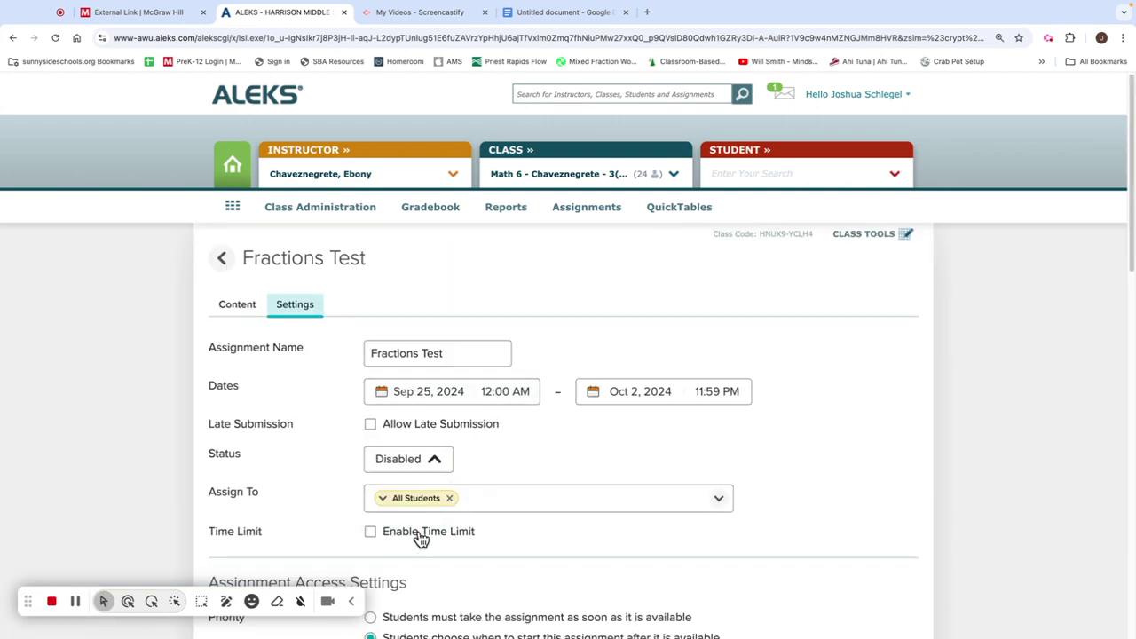
{"action": "scroll", "coordinate": [559, 426], "scroll_direction": "down", "scroll_amount": 10}
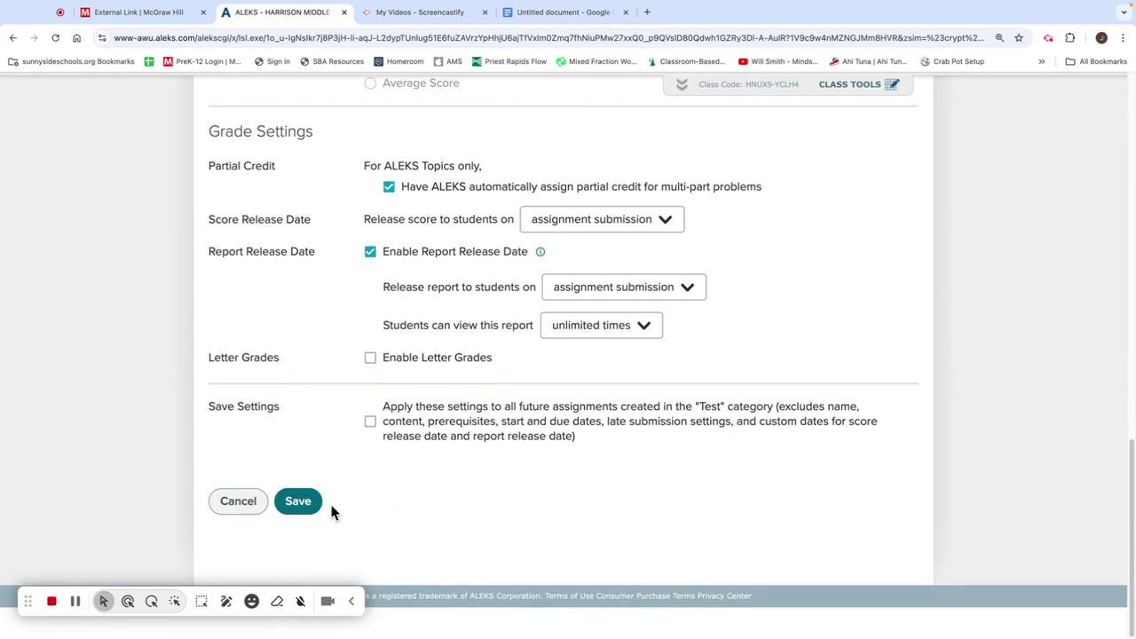
{"action": "left_click", "coordinate": [302, 507]}
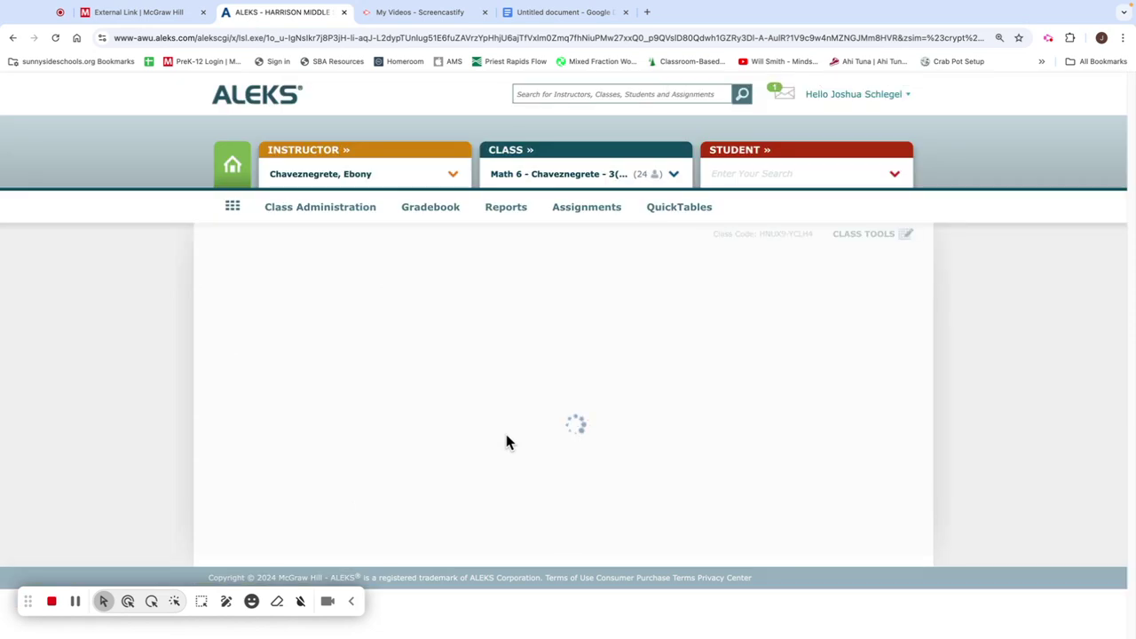